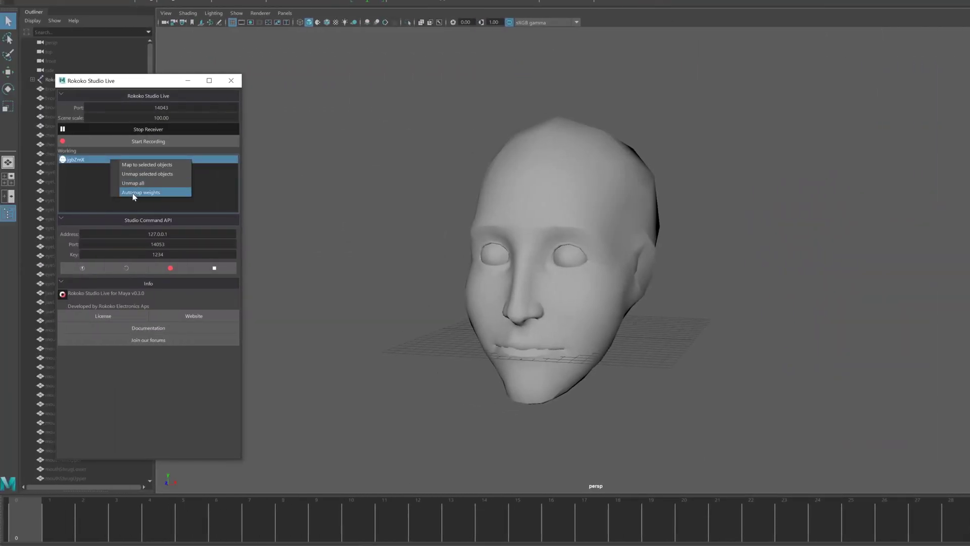
{"action": "left_click", "coordinate": [93, 187]}
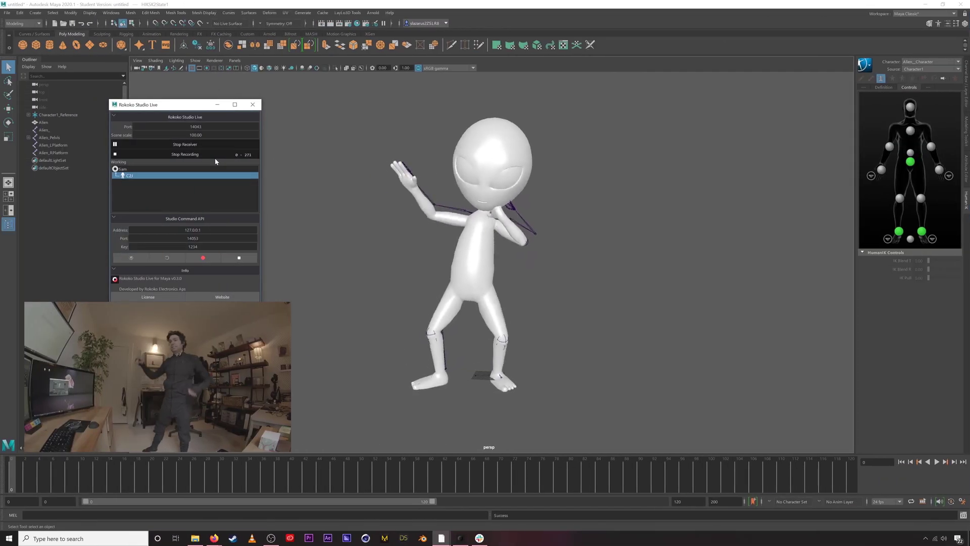
{"action": "left_click", "coordinate": [216, 155]}
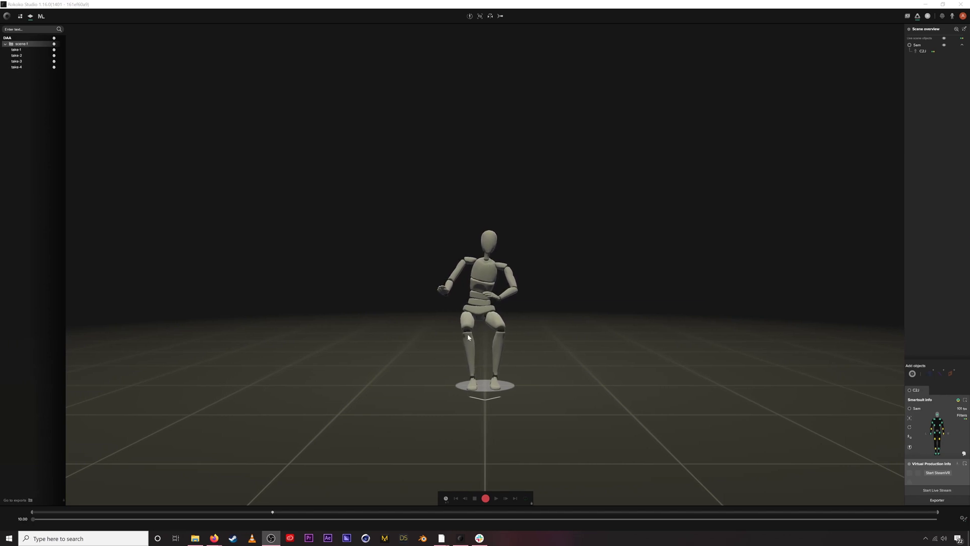
Switch to the Rokoko website in Firefox and open Help & Community from its Learn page.
{"action": "mouse_move", "coordinate": [215, 539]}
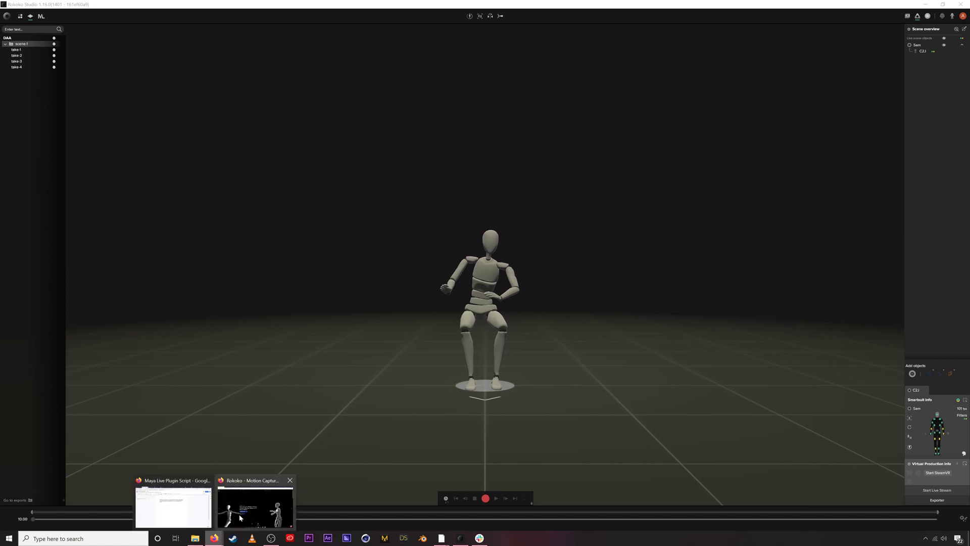
{"action": "left_click", "coordinate": [252, 508]}
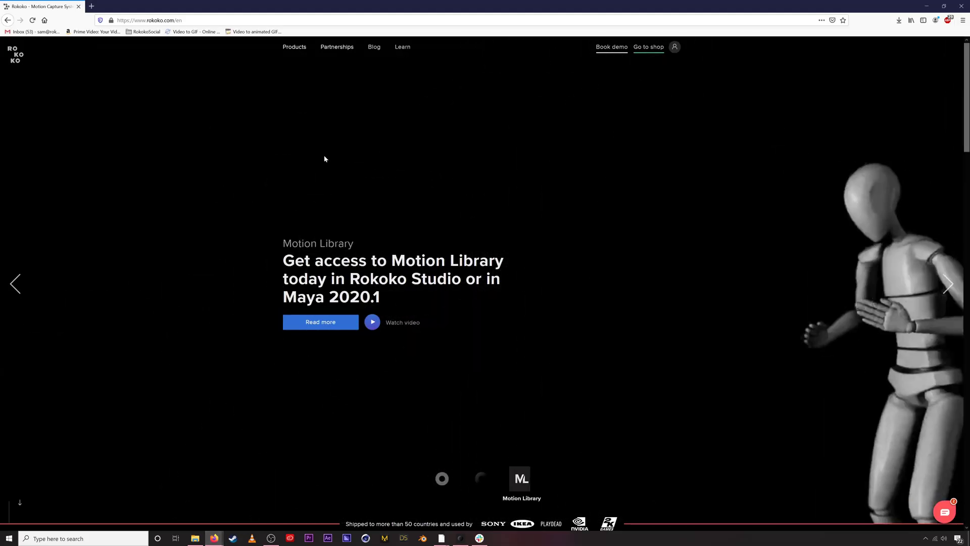
{"action": "left_click", "coordinate": [402, 47]}
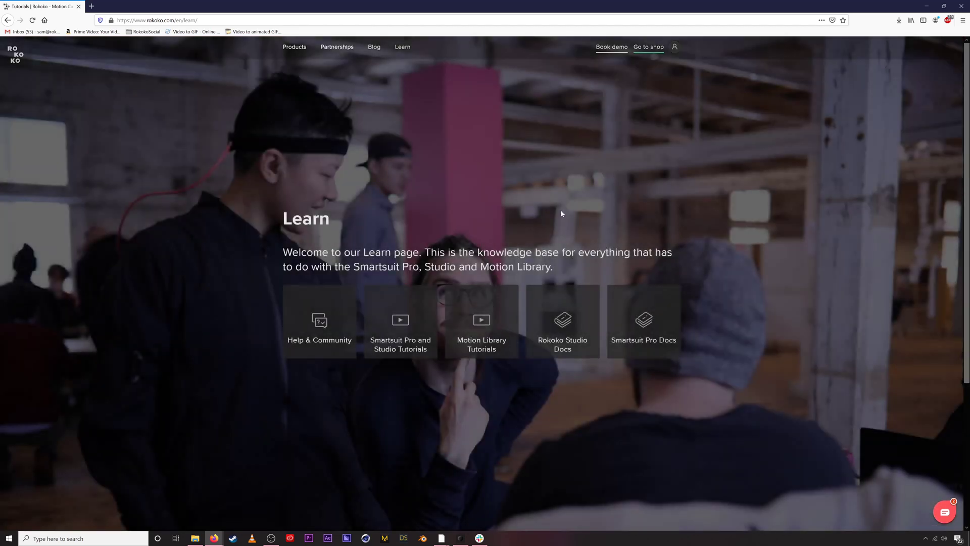
{"action": "left_click", "coordinate": [338, 324]}
Find the Rokoko Studio Live & Plugins section and open the article on installing the Rokoko Live plugin in Autodesk Maya.
{"action": "scroll", "coordinate": [521, 220], "scroll_direction": "down", "scroll_amount": 2}
{"action": "scroll", "coordinate": [522, 220], "scroll_direction": "down", "scroll_amount": 10}
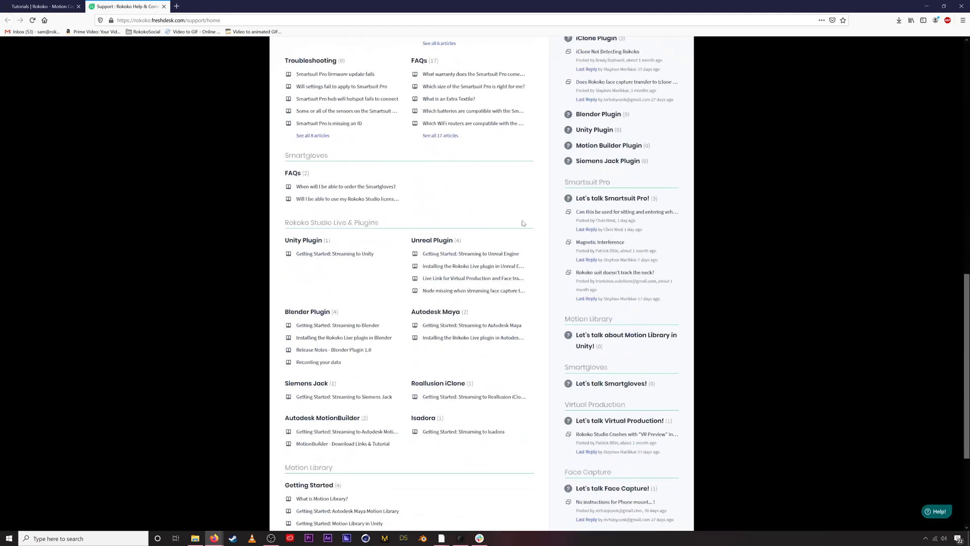
{"action": "scroll", "coordinate": [523, 222], "scroll_direction": "down", "scroll_amount": 2}
{"action": "left_click_drag", "start_coordinate": [282, 147], "coordinate": [378, 147]}
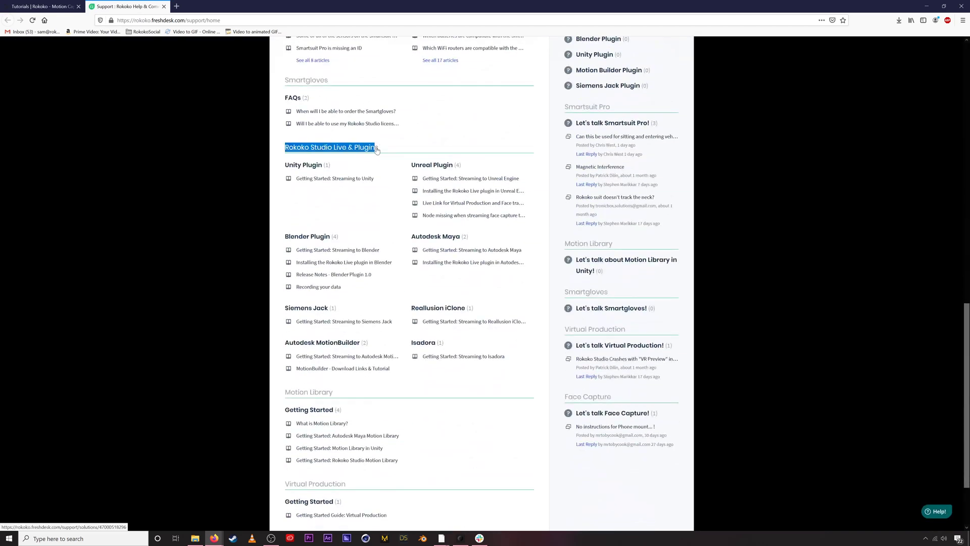
{"action": "left_click", "coordinate": [393, 149]}
{"action": "left_click", "coordinate": [463, 264]}
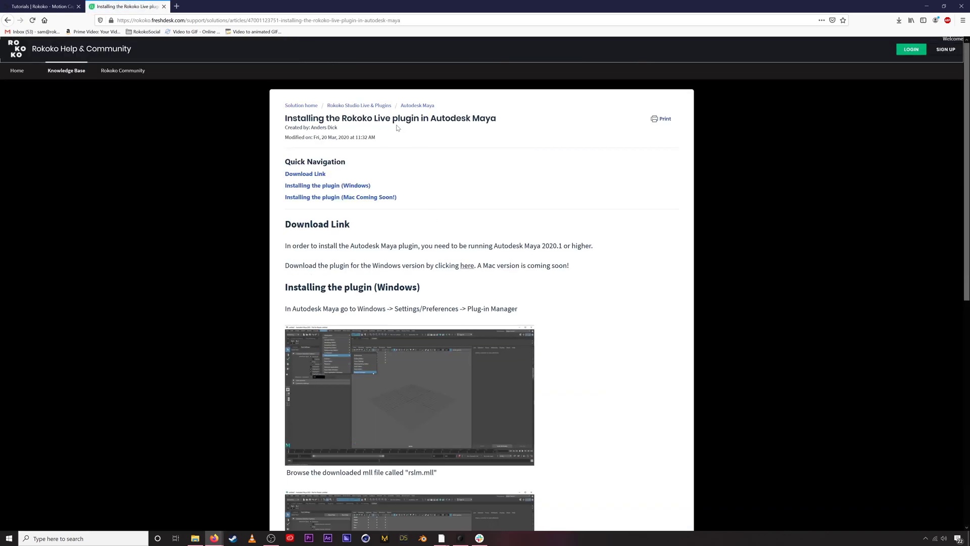
Request the Windows plugin file rslm.mll from the article's download link and close the extra download page.
{"action": "left_click", "coordinate": [319, 173]}
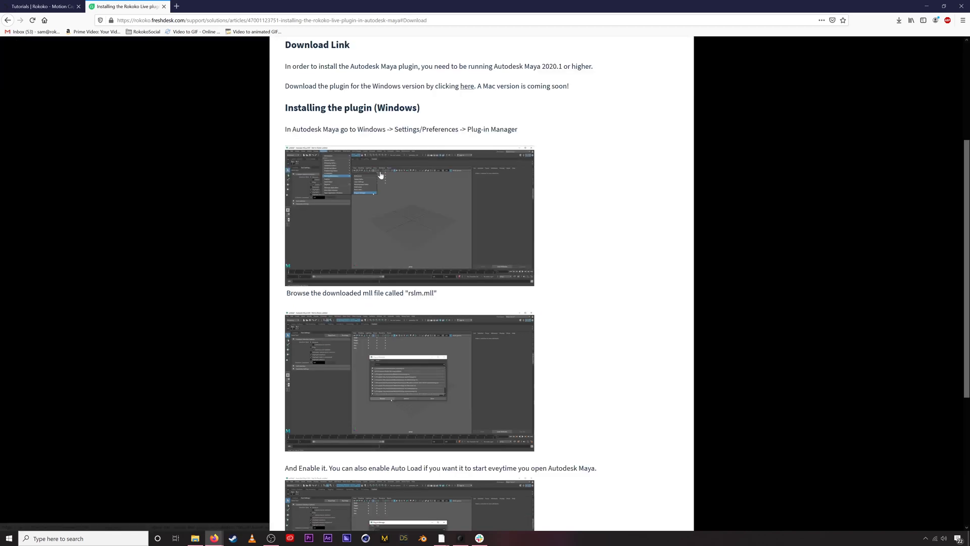
{"action": "left_click", "coordinate": [467, 86]}
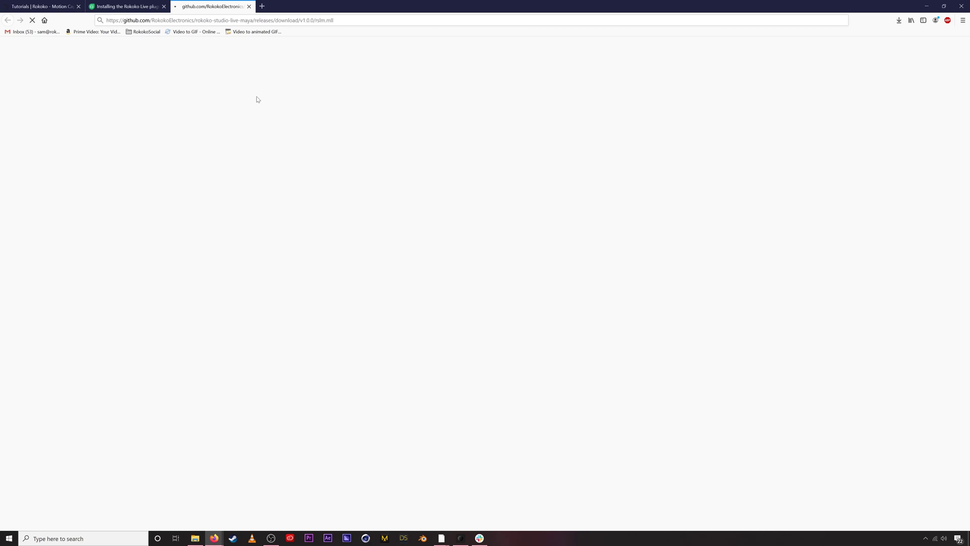
{"action": "left_click", "coordinate": [508, 269]}
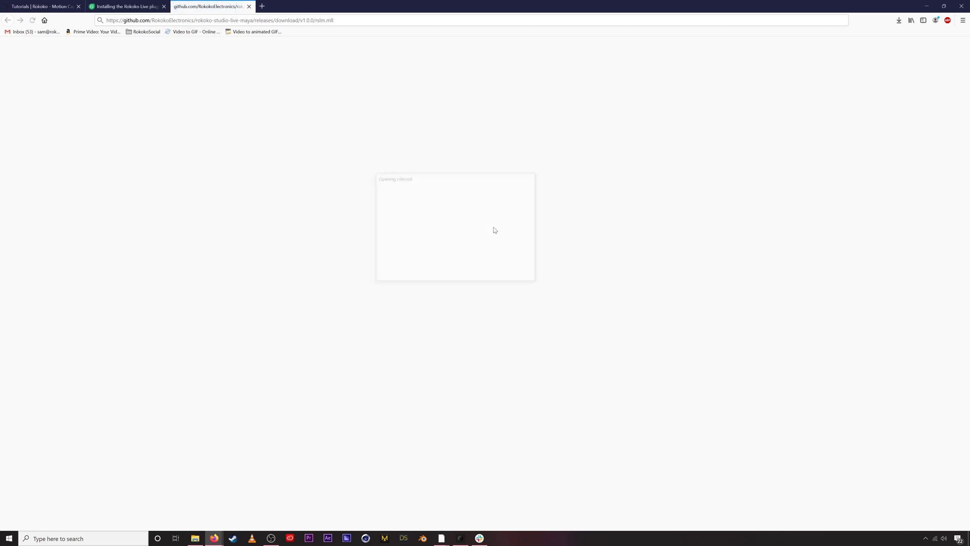
{"action": "left_click", "coordinate": [249, 6]}
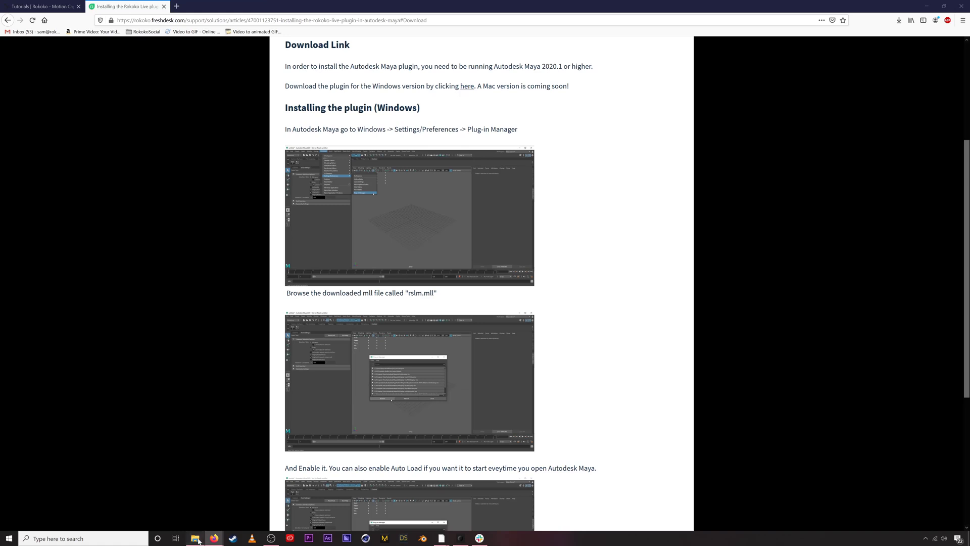
Check the rslm.mll file in the Documents > maya > 2020 > plug-ins folder in File Explorer, and minimize the folder window.
{"action": "left_click", "coordinate": [195, 538]}
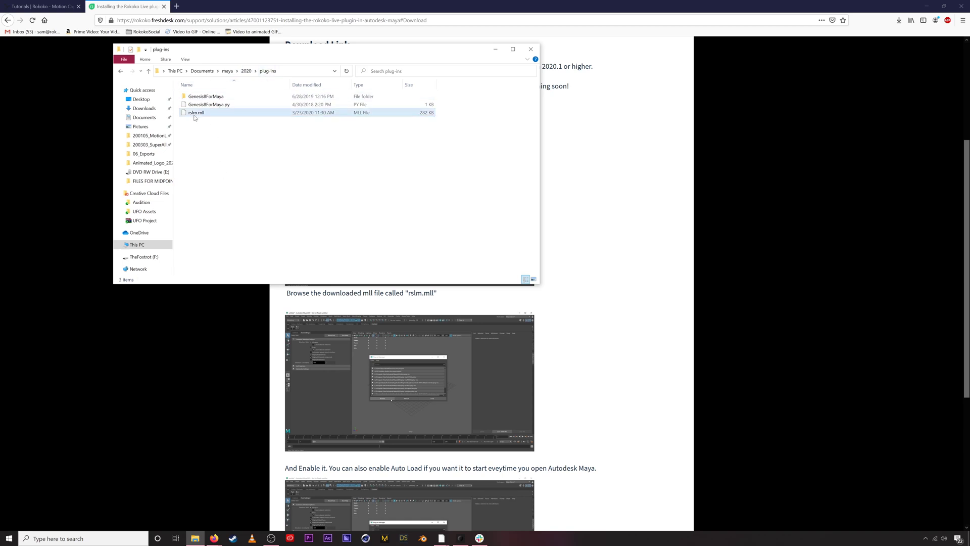
{"action": "left_click_drag", "start_coordinate": [251, 54], "coordinate": [324, 110]}
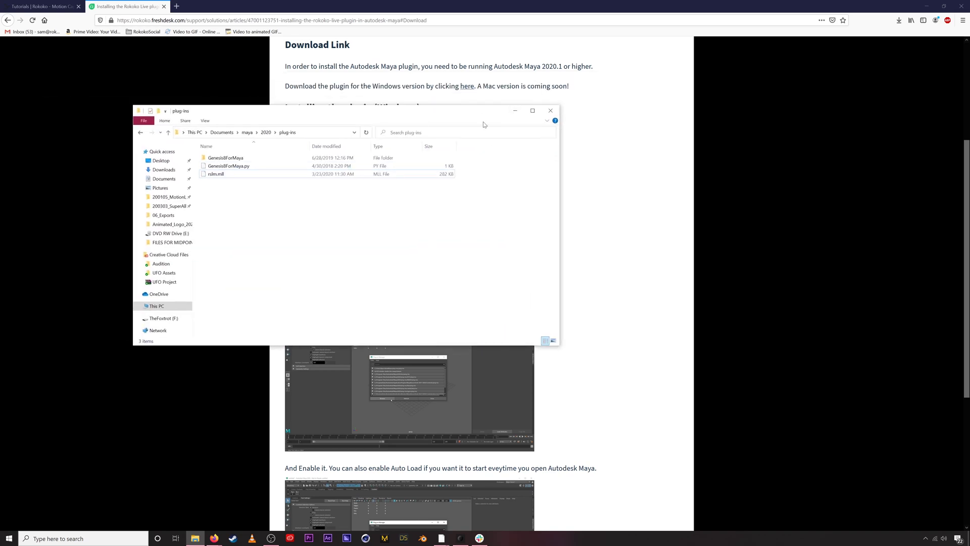
{"action": "left_click", "coordinate": [252, 173]}
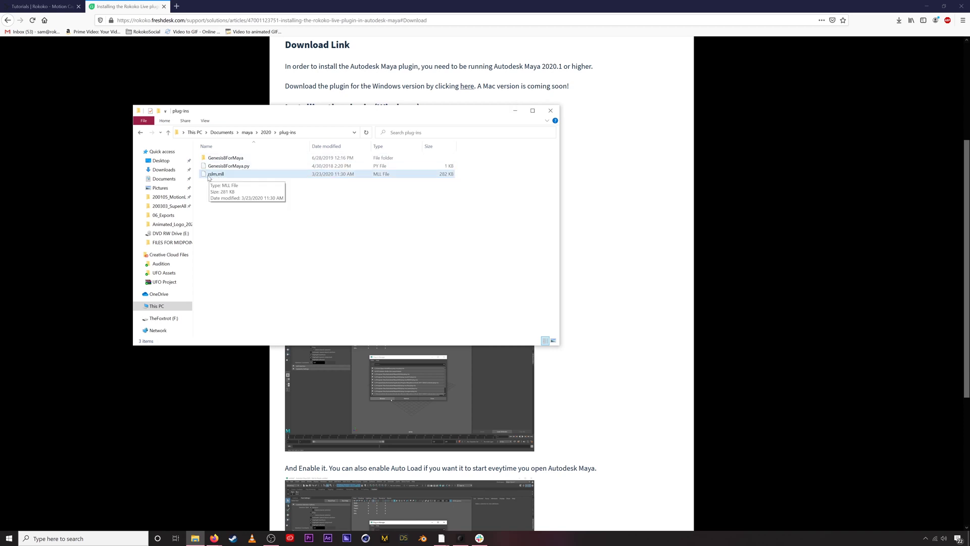
{"action": "left_click", "coordinate": [219, 203]}
{"action": "left_click", "coordinate": [209, 178]}
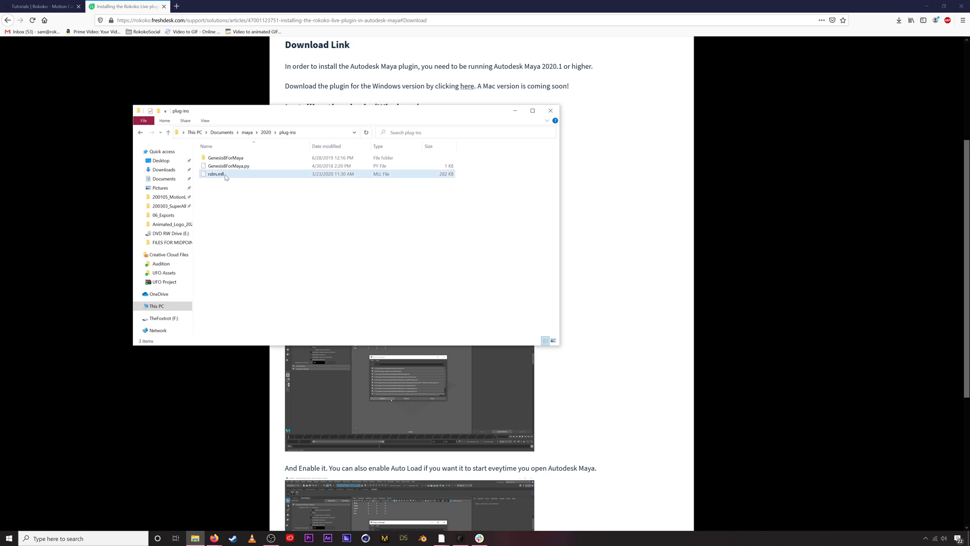
{"action": "left_click", "coordinate": [513, 114]}
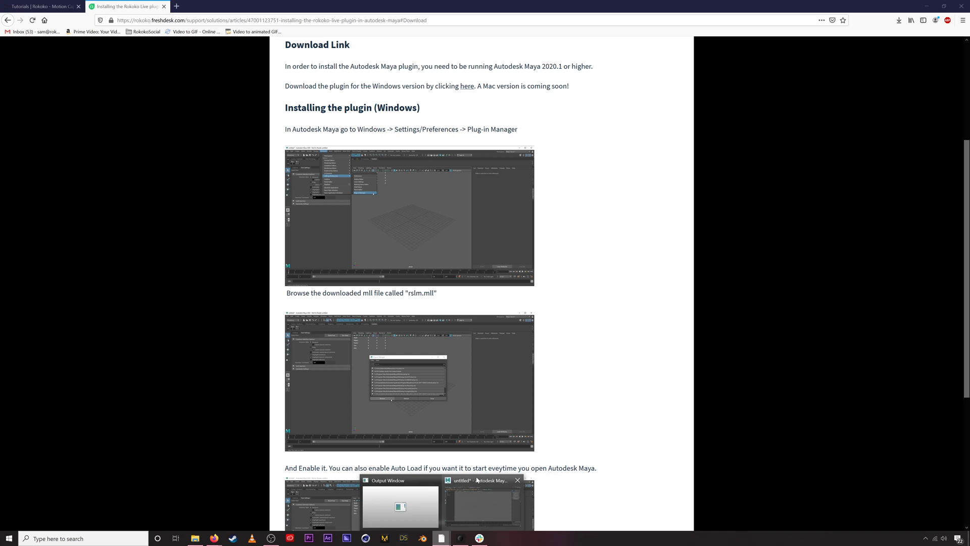
Switch to Autodesk Maya and open the Plug-in Manager, placing its window over the upper viewport area.
{"action": "left_click", "coordinate": [483, 501]}
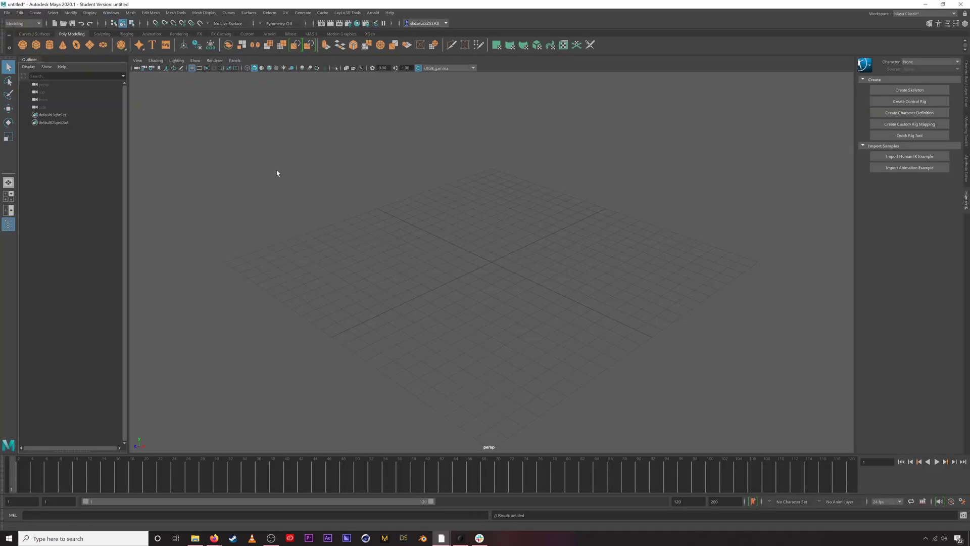
{"action": "left_click", "coordinate": [110, 13]}
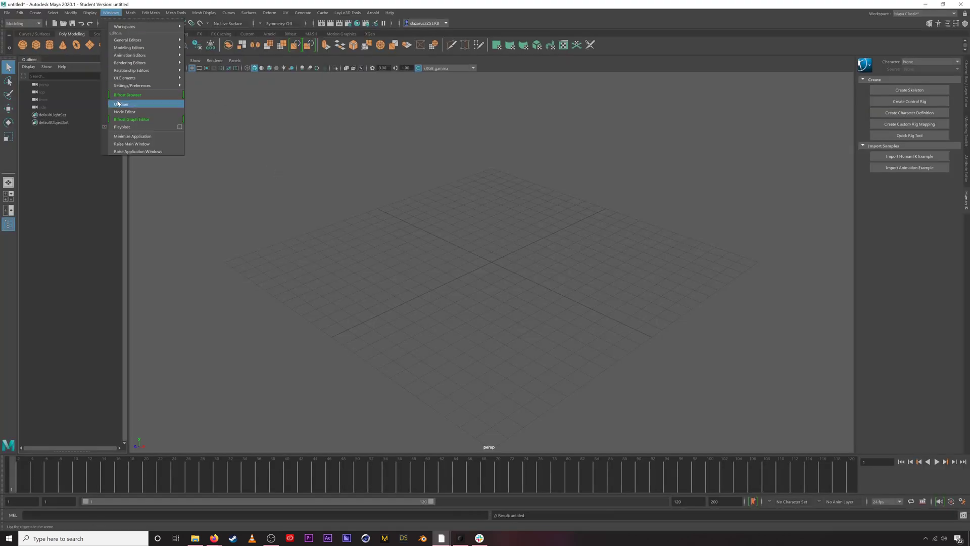
{"action": "mouse_move", "coordinate": [147, 86]}
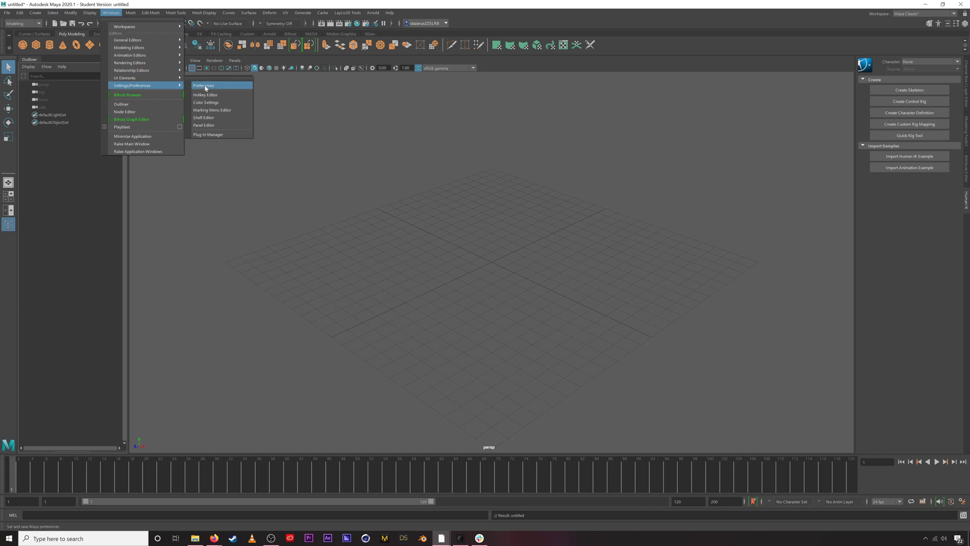
{"action": "left_click", "coordinate": [231, 135]}
{"action": "left_click_drag", "start_coordinate": [261, 125], "coordinate": [293, 120]}
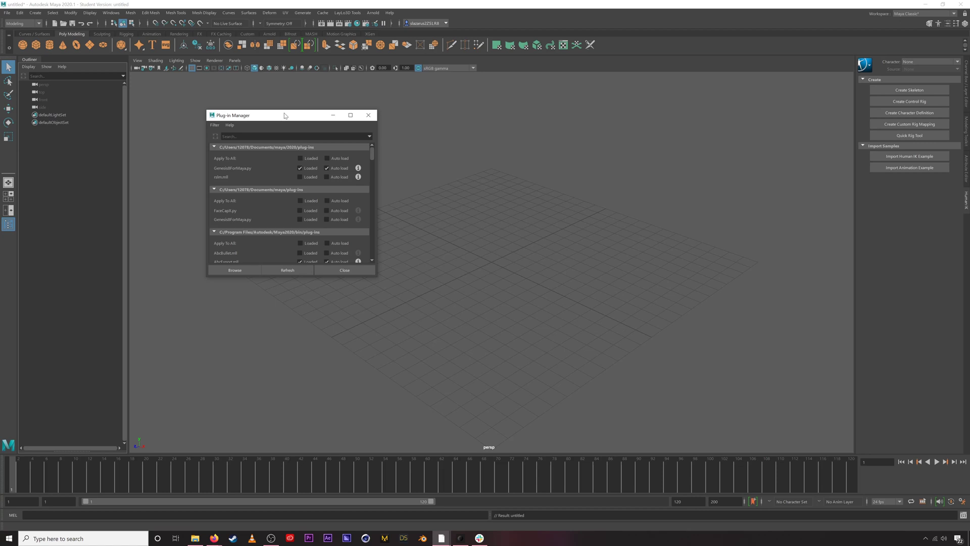
{"action": "left_click_drag", "start_coordinate": [284, 115], "coordinate": [274, 126]}
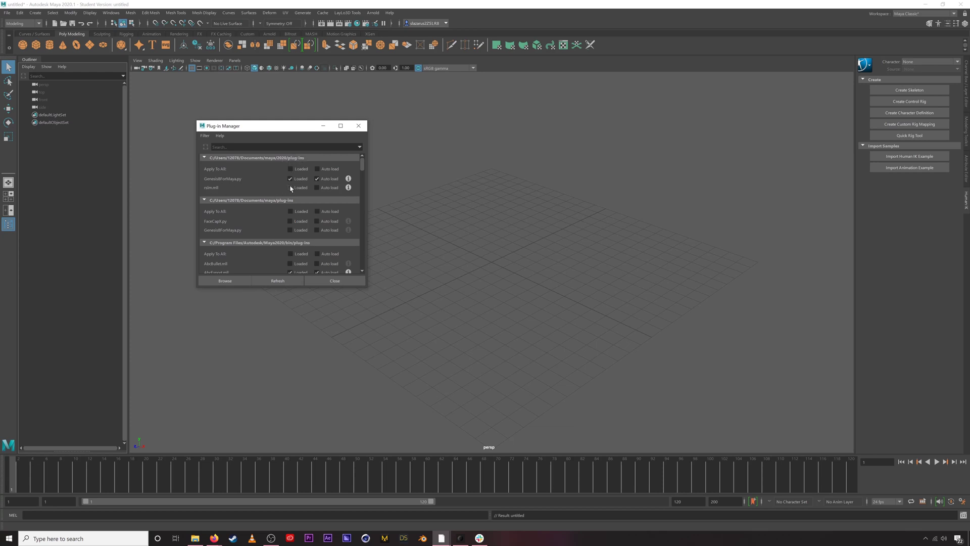
{"action": "left_click", "coordinate": [225, 281]}
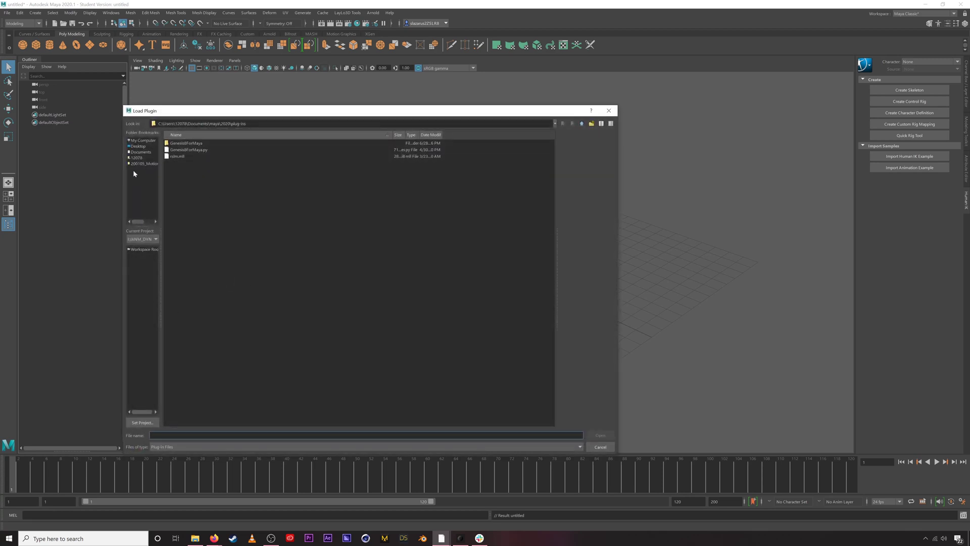
{"action": "left_click", "coordinate": [180, 157]}
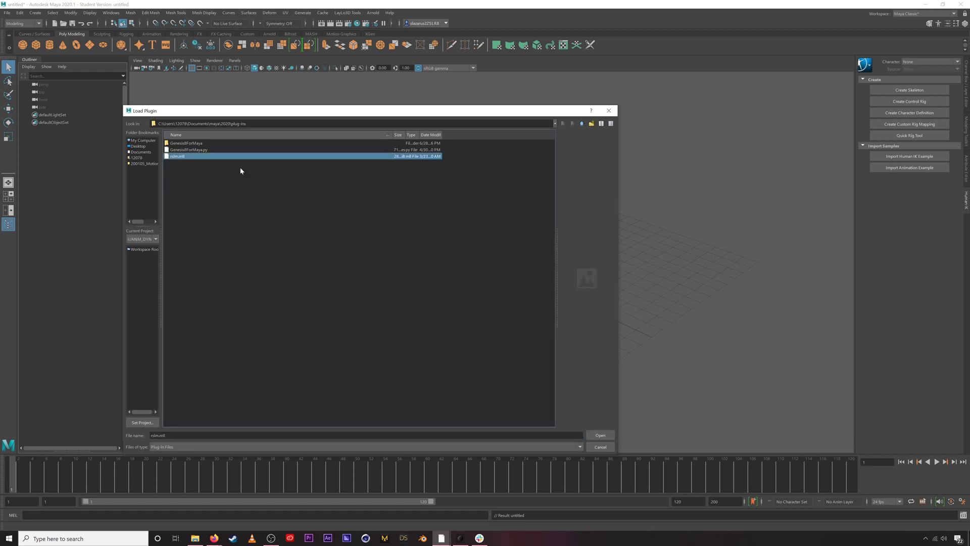
{"action": "left_click", "coordinate": [604, 447]}
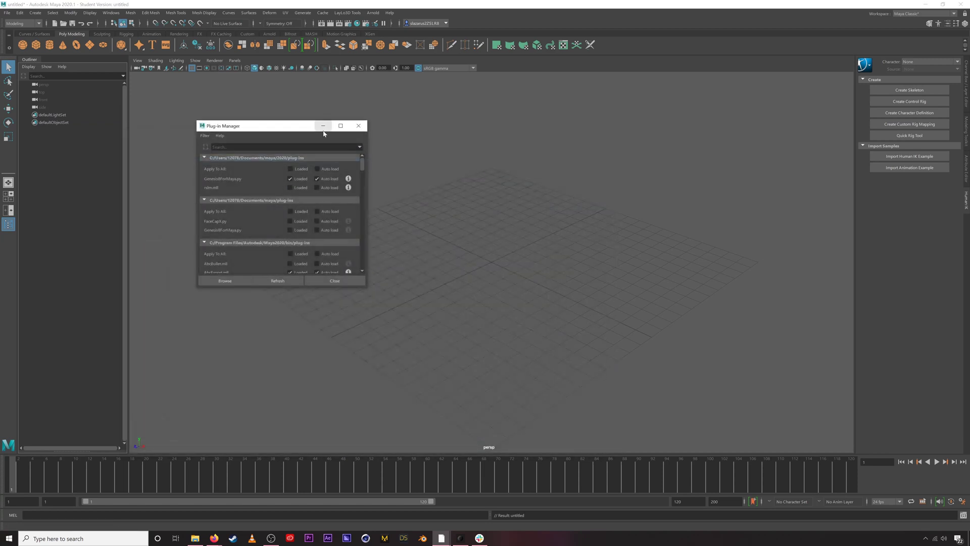
Switch to Rokoko Studio, turn on live streaming to Maya, and check the stream's address and port settings.
{"action": "left_click", "coordinate": [461, 538]}
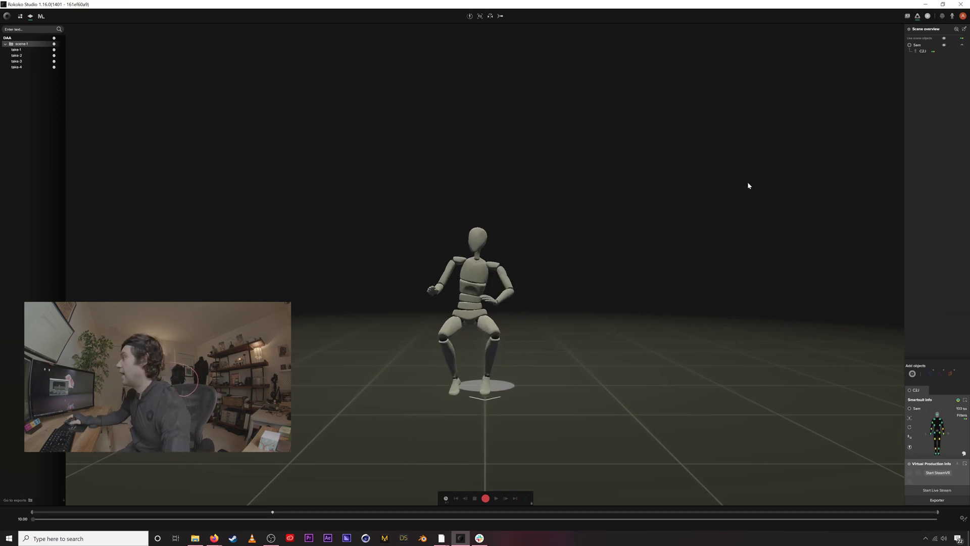
{"action": "mouse_move", "coordinate": [902, 380]}
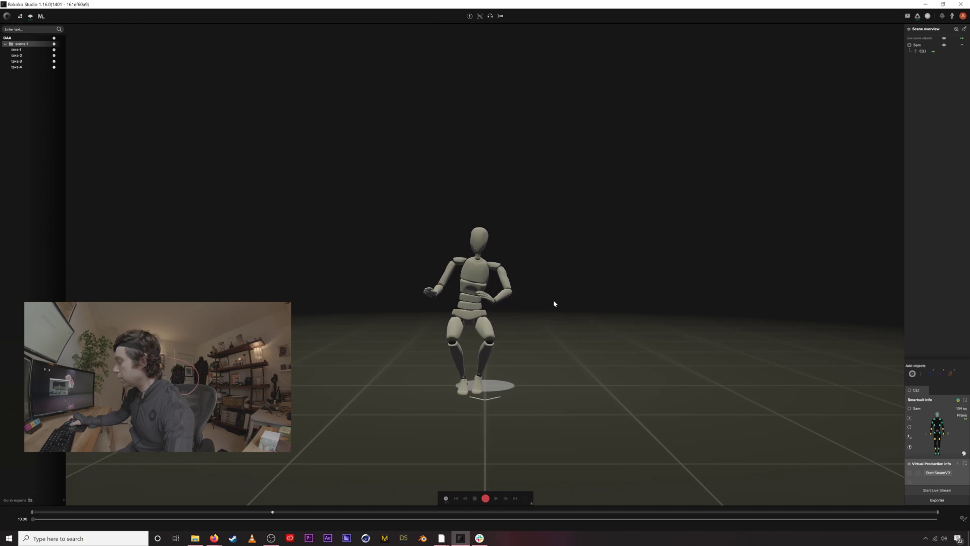
{"action": "left_click", "coordinate": [943, 490]}
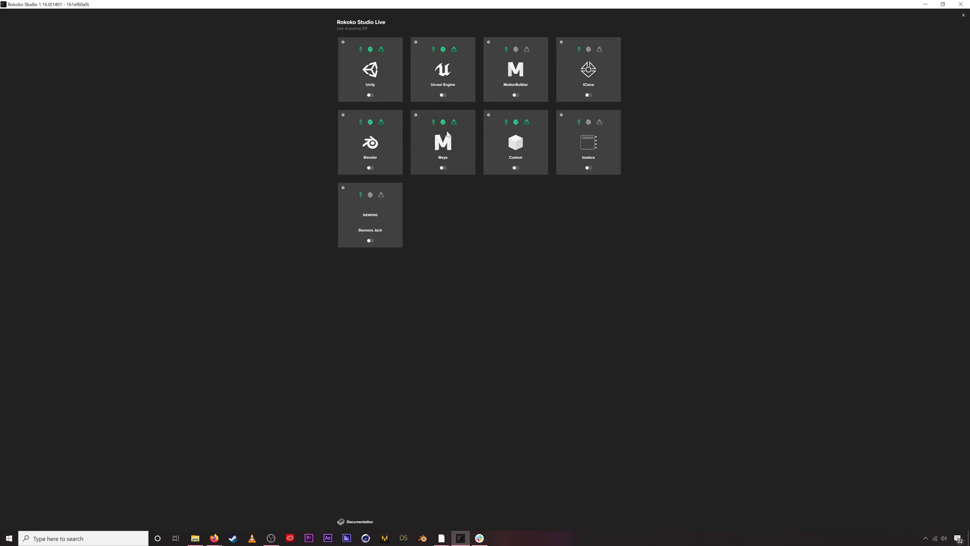
{"action": "left_click", "coordinate": [443, 168]}
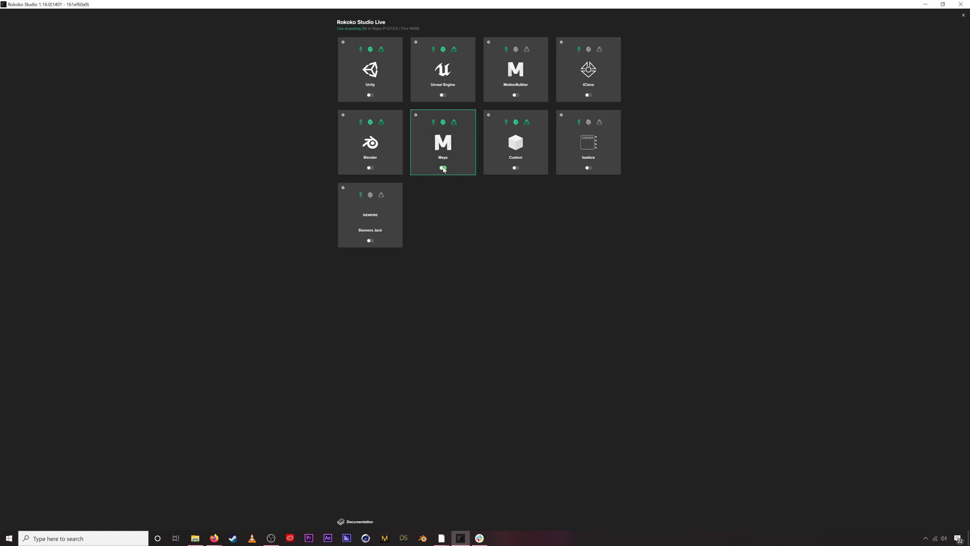
{"action": "left_click", "coordinate": [417, 115]}
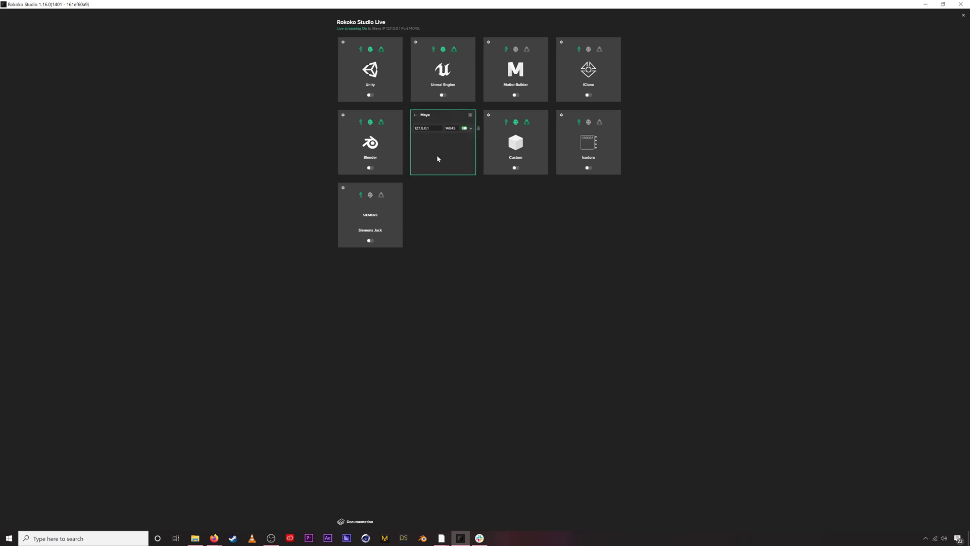
{"action": "left_click", "coordinate": [417, 114]}
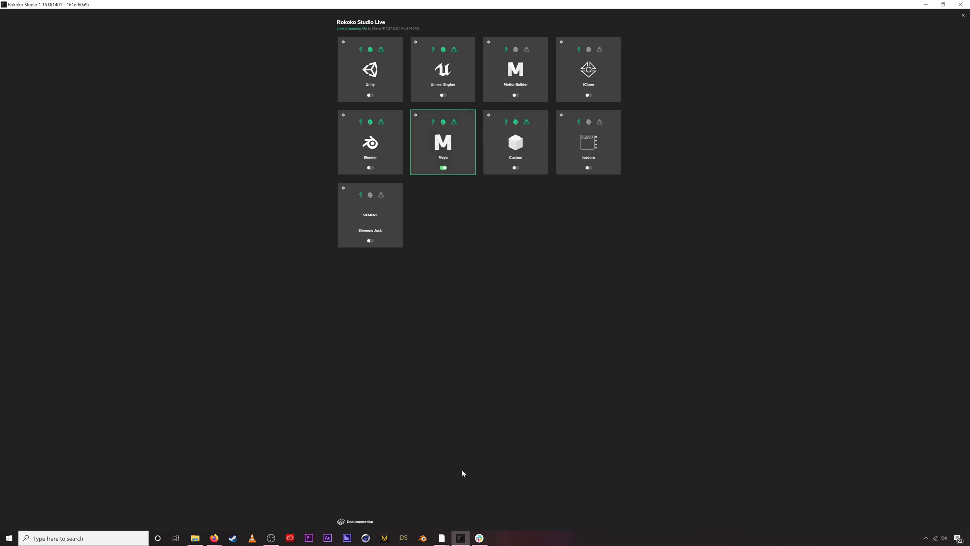
Return to Maya, close the Plug-in Manager, and run the MEL command showRSLM to open the Rokoko Studio Live window.
{"action": "mouse_move", "coordinate": [442, 538]}
{"action": "left_click", "coordinate": [476, 511]}
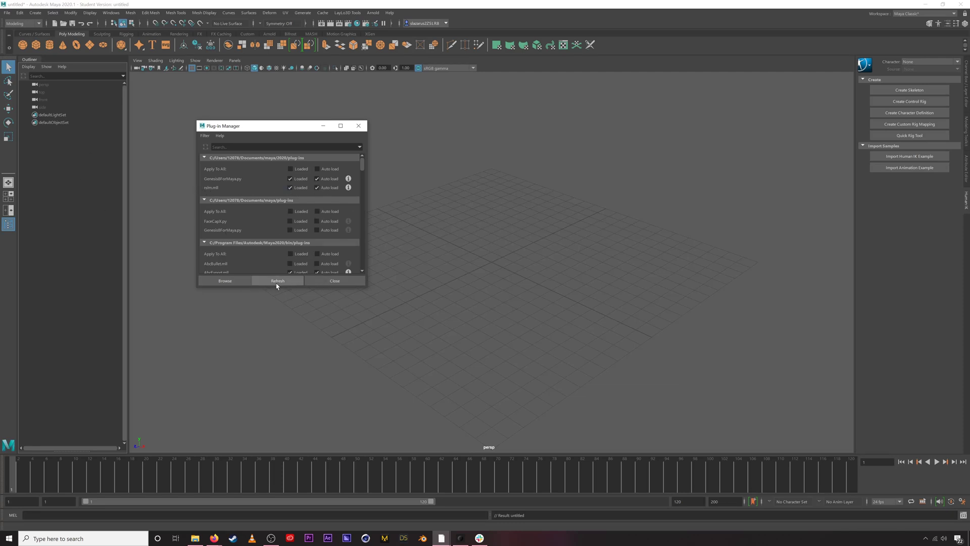
{"action": "left_click", "coordinate": [323, 280]}
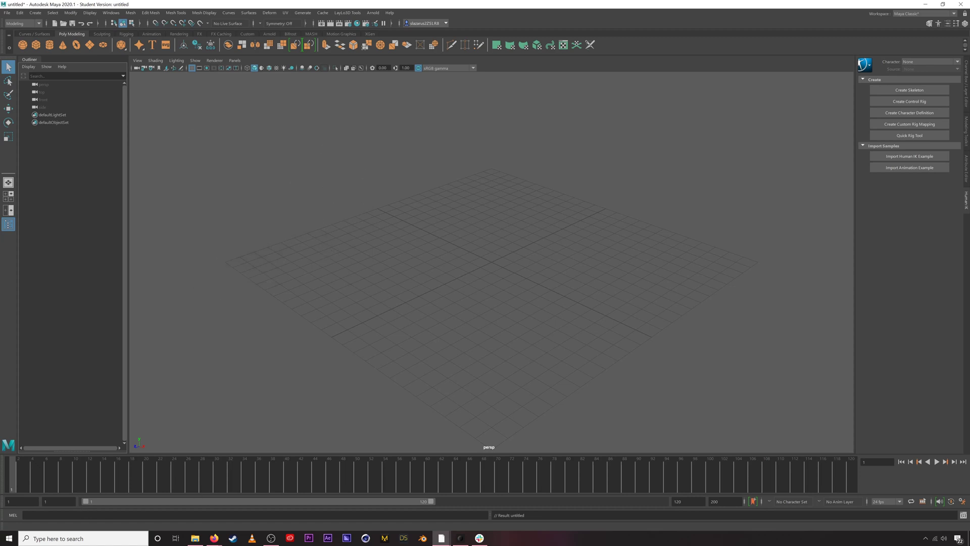
{"action": "left_click", "coordinate": [96, 515]}
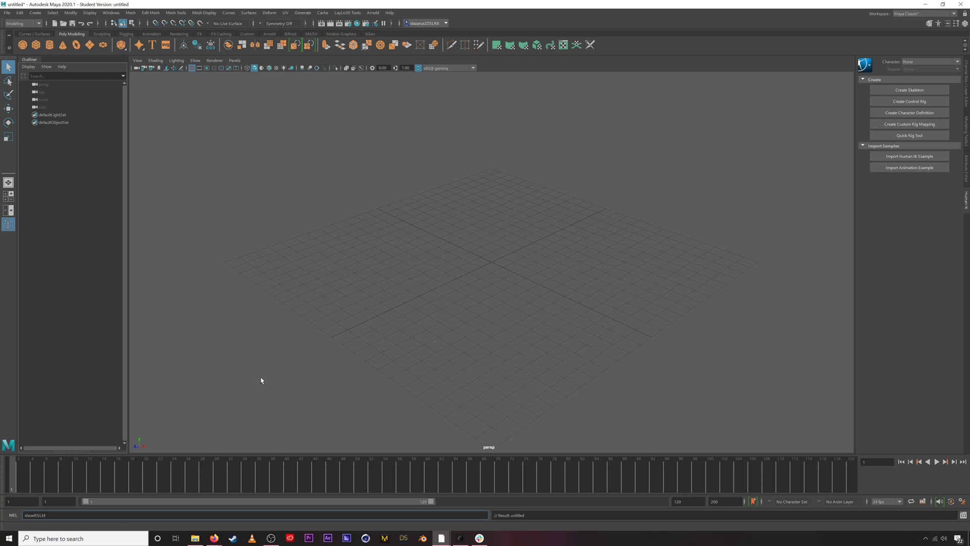
{"action": "key", "text": "Return"}
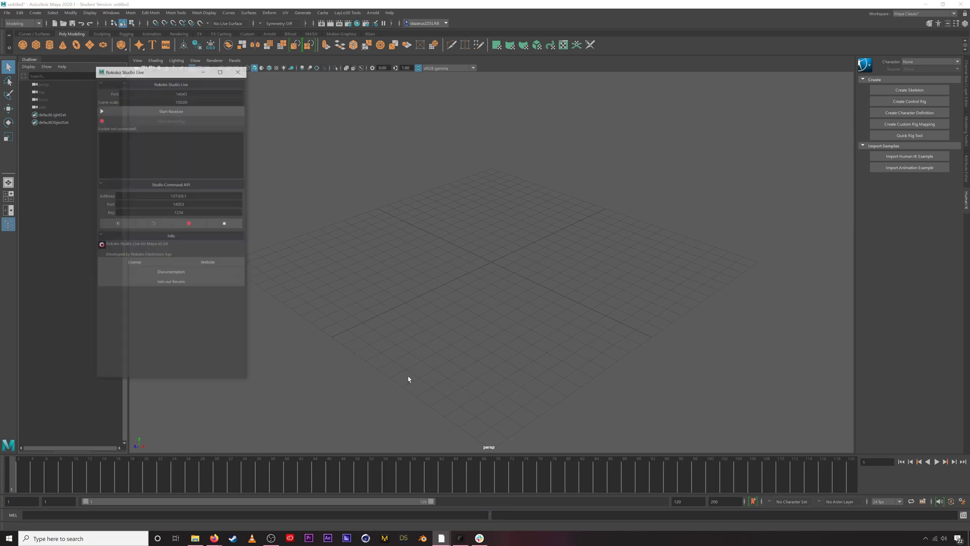
Move the Rokoko Studio Live window into the viewport, and switch to Firefox to review the Maya plugin installation article.
{"action": "left_click_drag", "start_coordinate": [152, 70], "coordinate": [194, 85]}
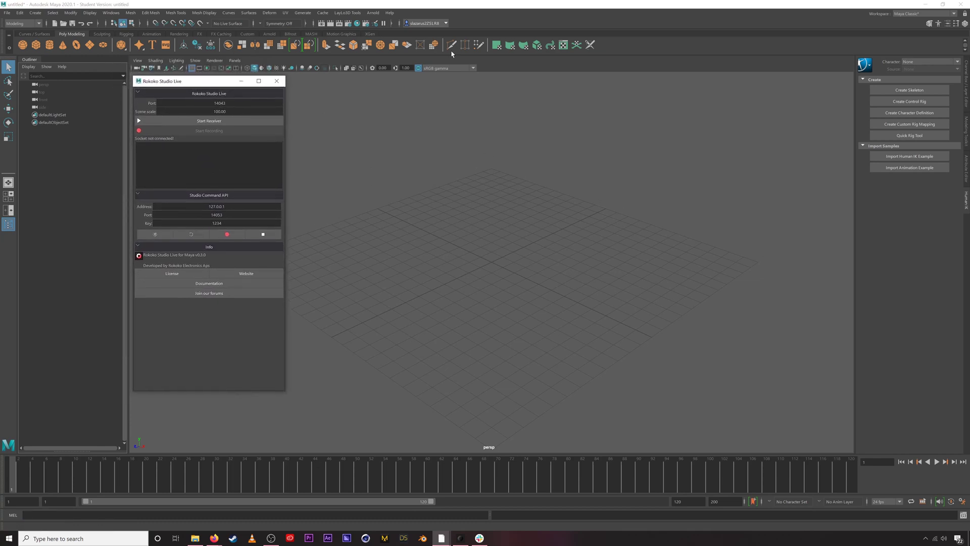
{"action": "mouse_move", "coordinate": [214, 539]}
{"action": "left_click", "coordinate": [172, 506]}
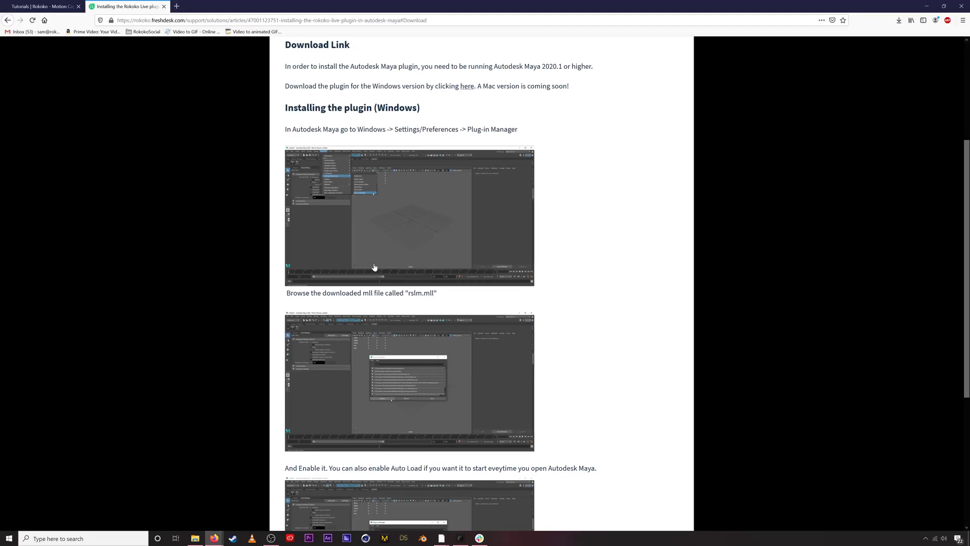
{"action": "scroll", "coordinate": [454, 210], "scroll_direction": "up", "scroll_amount": 2}
{"action": "scroll", "coordinate": [435, 263], "scroll_direction": "down", "scroll_amount": 5}
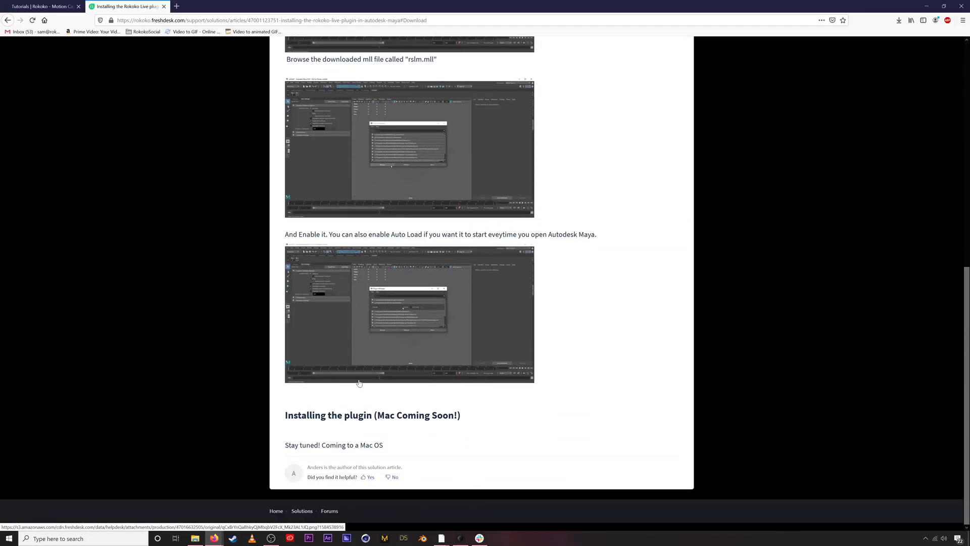
{"action": "scroll", "coordinate": [412, 321], "scroll_direction": "up", "scroll_amount": 6}
{"action": "scroll", "coordinate": [411, 321], "scroll_direction": "up", "scroll_amount": 2}
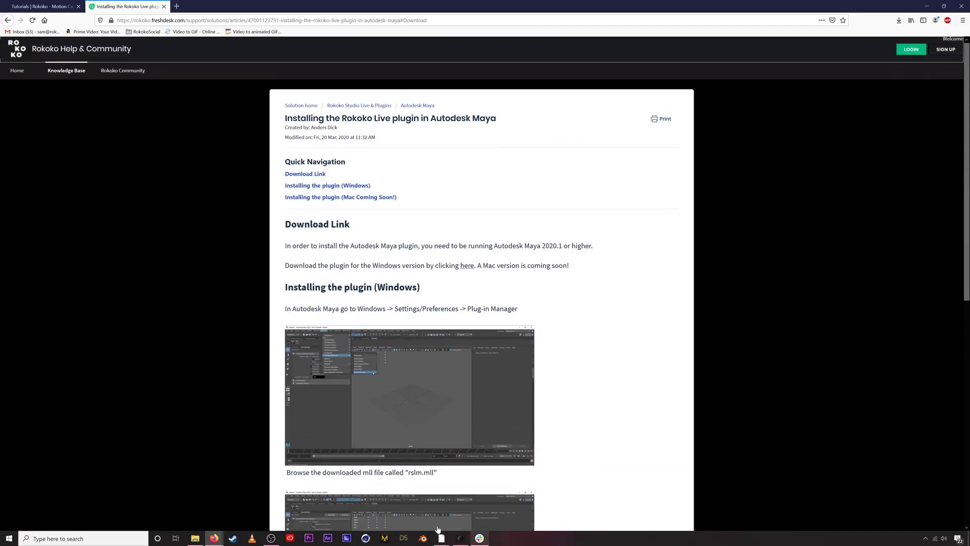
Return to Maya and place the Rokoko Studio Live window across the edge between the Outliner and the viewport.
{"action": "mouse_move", "coordinate": [441, 538]}
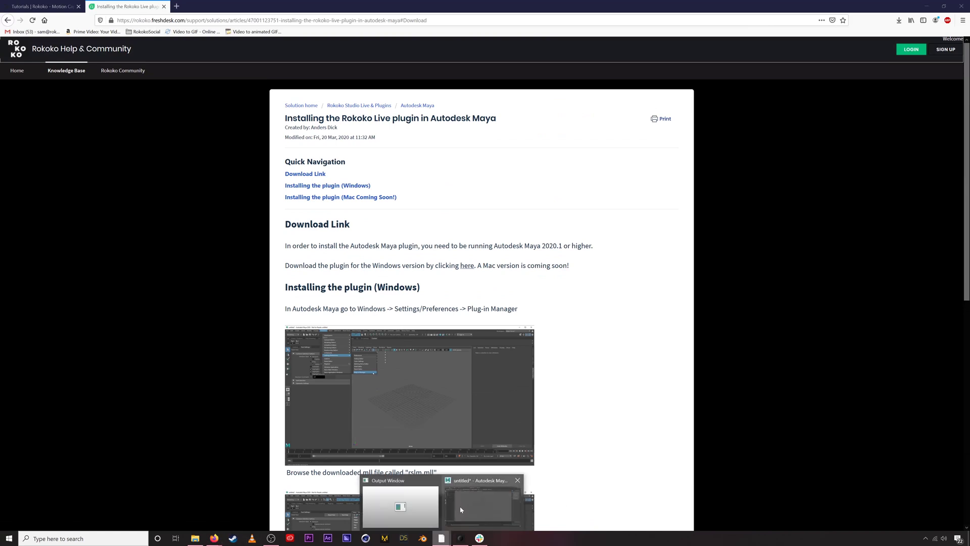
{"action": "left_click", "coordinate": [483, 500]}
{"action": "left_click_drag", "start_coordinate": [194, 83], "coordinate": [129, 87]}
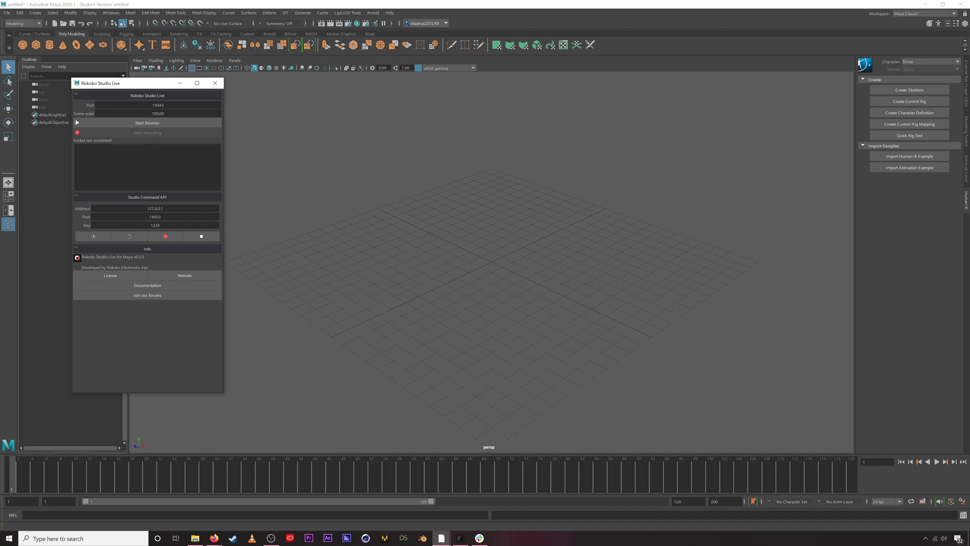
Switch to Rokoko Studio, check the Maya stream's address and port, and close the live streaming overview to show the scene.
{"action": "left_click", "coordinate": [461, 539]}
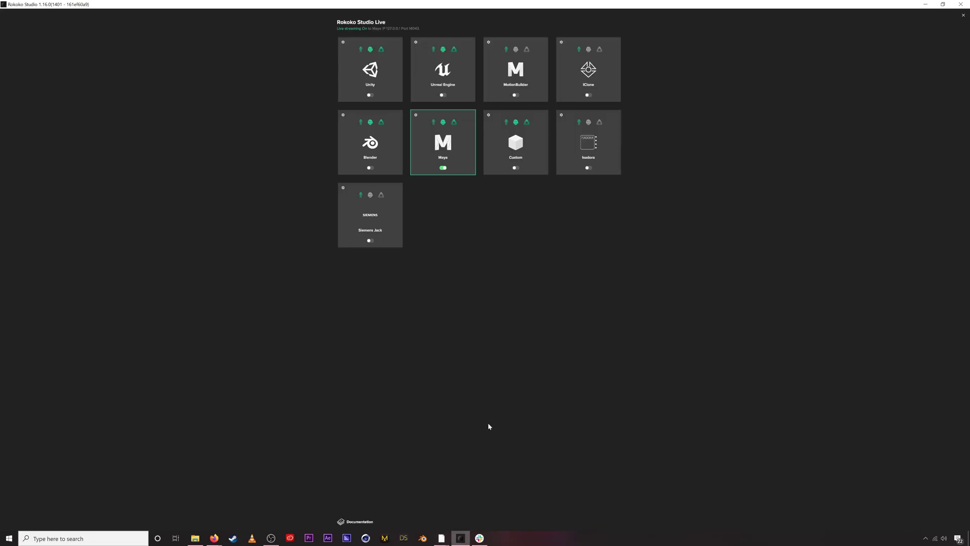
{"action": "left_click", "coordinate": [416, 116]}
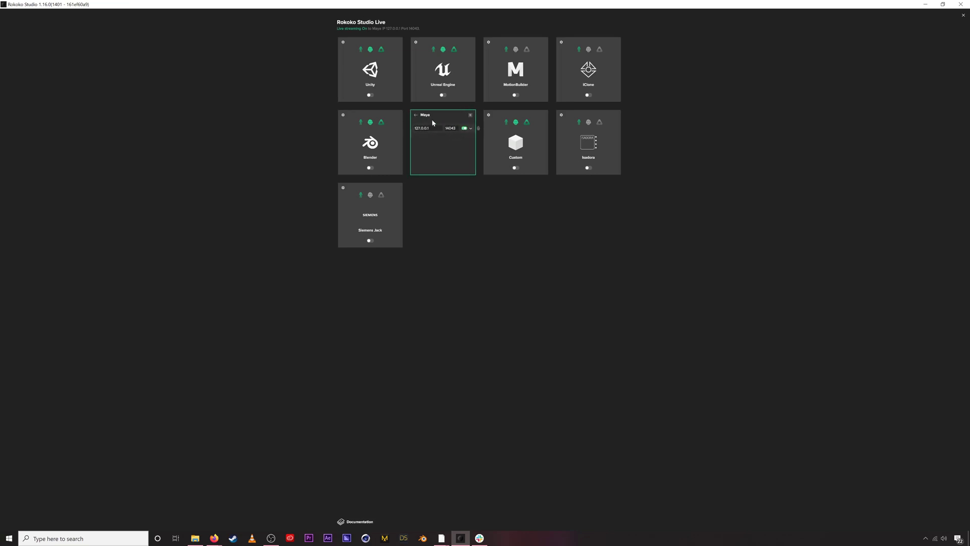
{"action": "left_click", "coordinate": [416, 116]}
{"action": "left_click", "coordinate": [964, 16]}
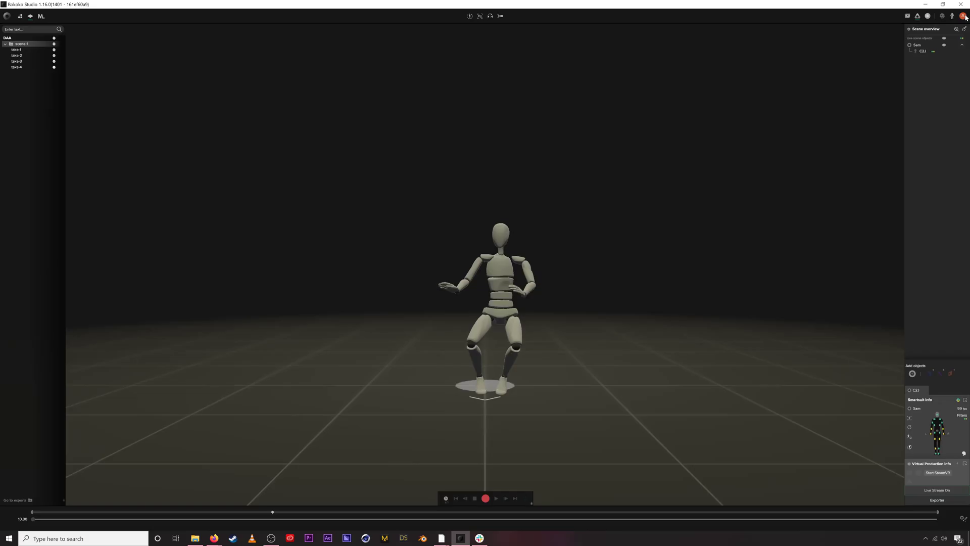
Return to Maya and start the receiver in the Rokoko Studio Live window.
{"action": "mouse_move", "coordinate": [446, 542]}
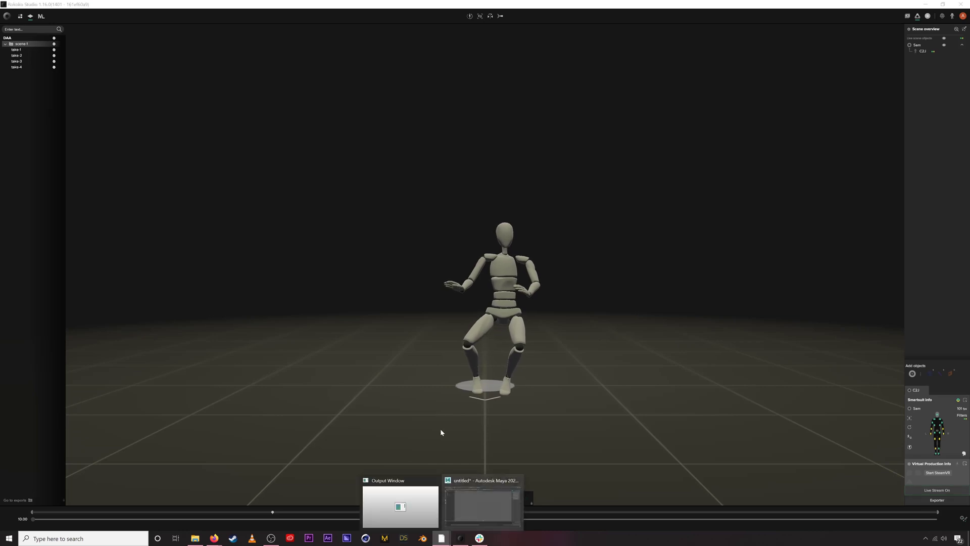
{"action": "left_click", "coordinate": [466, 497]}
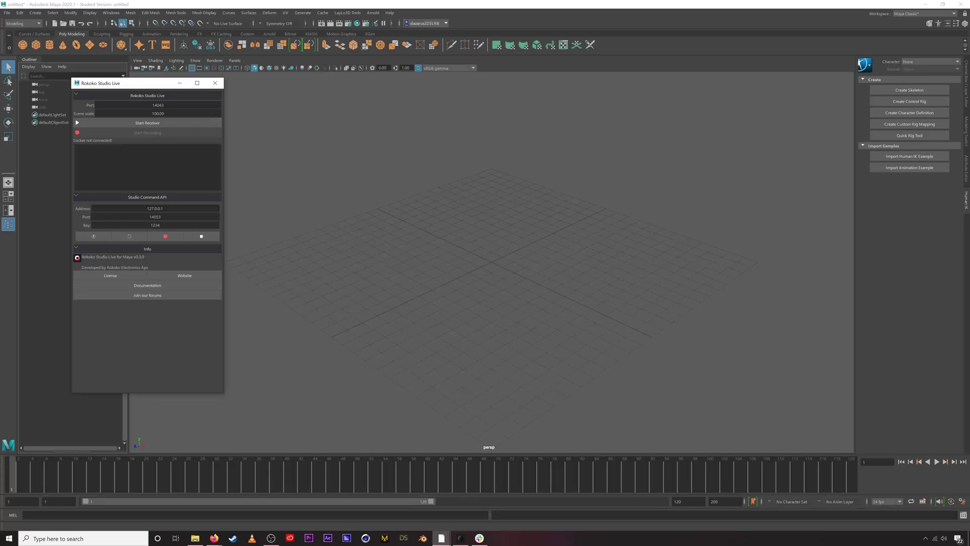
{"action": "left_click_drag", "start_coordinate": [142, 90], "coordinate": [166, 110]}
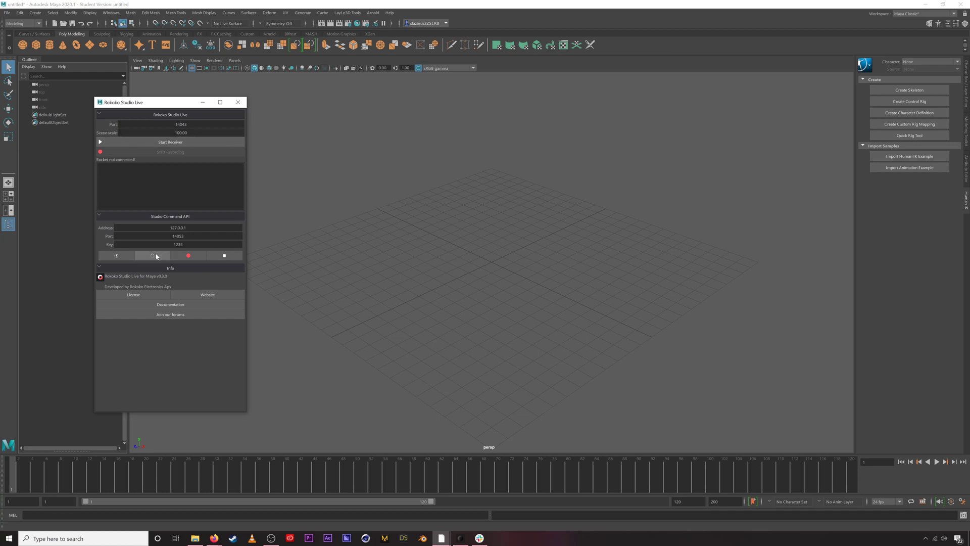
{"action": "left_click", "coordinate": [155, 134]}
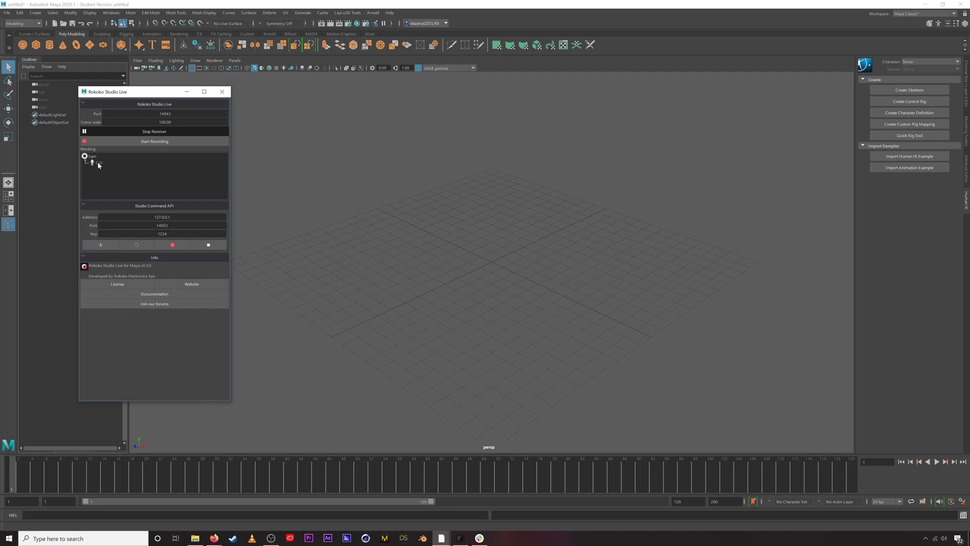
View the live actor in Rokoko Studio and return to Maya.
{"action": "left_click", "coordinate": [460, 538]}
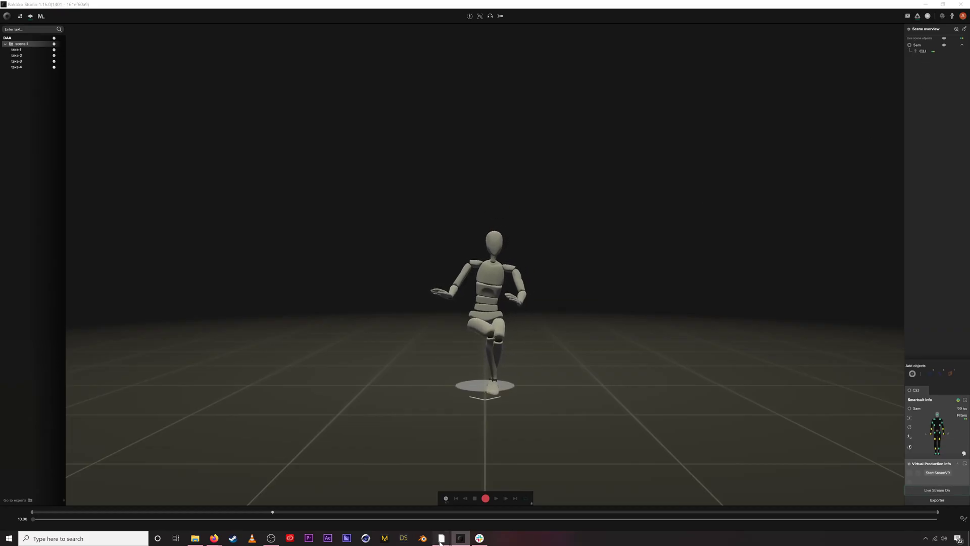
{"action": "mouse_move", "coordinate": [441, 539]}
{"action": "left_click", "coordinate": [458, 488]}
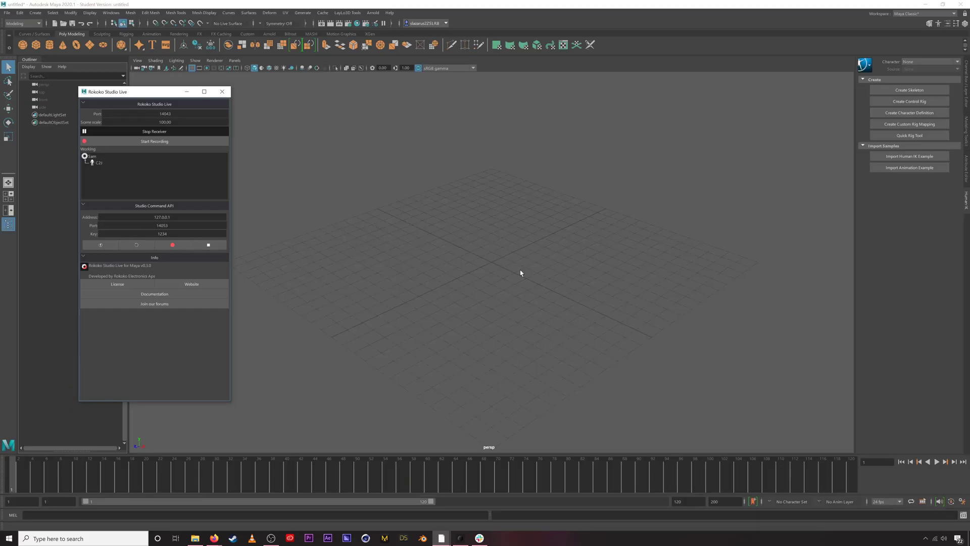
Create an HIK skeleton from the streamed suit in the receiver's list and frame it in the perspective view.
{"action": "left_click_drag", "start_coordinate": [468, 270], "coordinate": [469, 260], "text": "alt"}
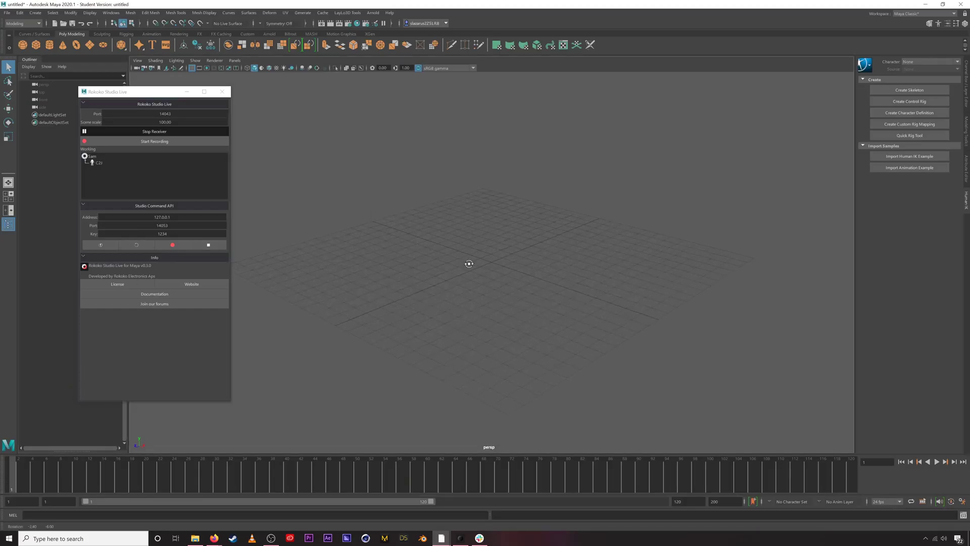
{"action": "middle_click_drag", "start_coordinate": [523, 238], "coordinate": [479, 245], "text": "alt"}
{"action": "left_click", "coordinate": [98, 165]}
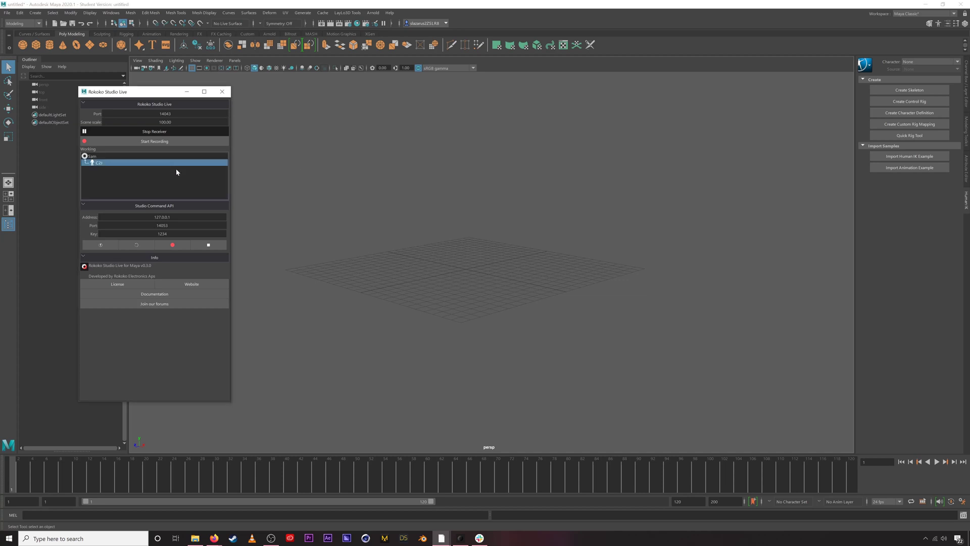
{"action": "right_click", "coordinate": [105, 165]}
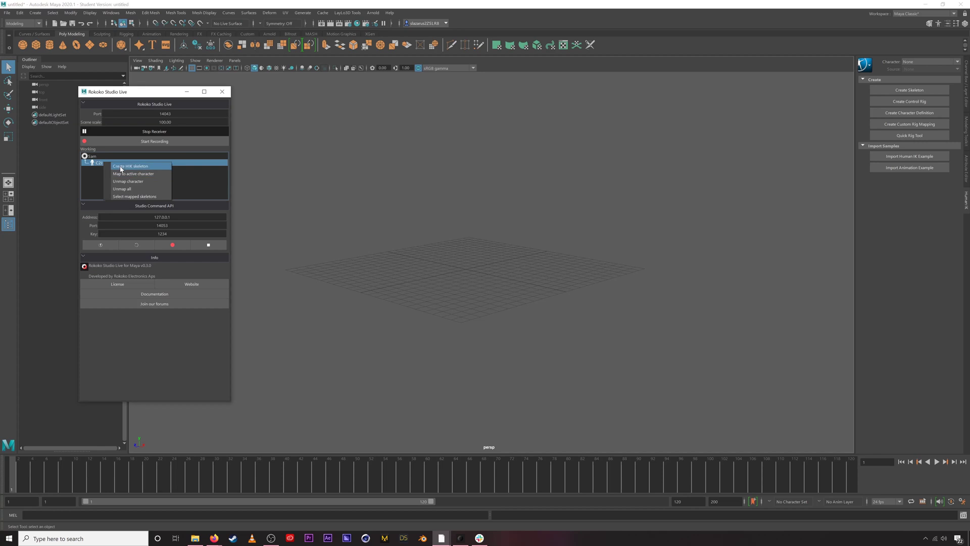
{"action": "left_click", "coordinate": [121, 167]}
{"action": "scroll", "coordinate": [503, 271], "scroll_direction": "down", "scroll_amount": 10}
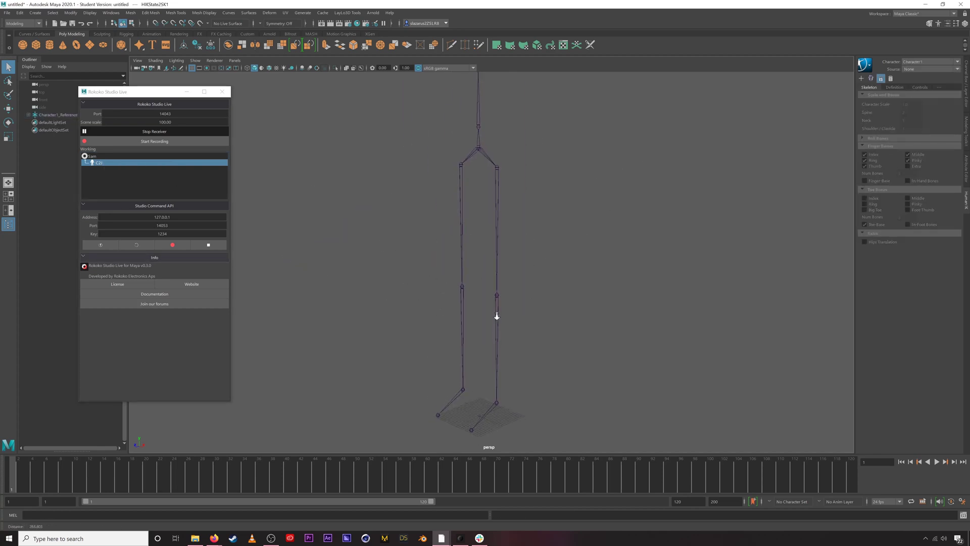
{"action": "scroll", "coordinate": [497, 316], "scroll_direction": "down", "scroll_amount": 5}
{"action": "key", "text": "f"}
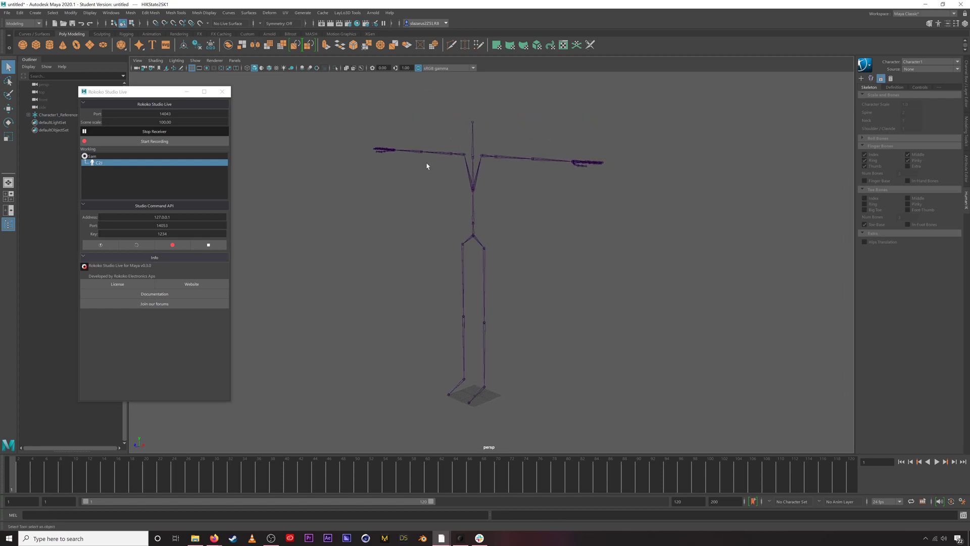
Map the streamed suit to the active character so that it drives the new skeleton.
{"action": "right_click", "coordinate": [105, 165]}
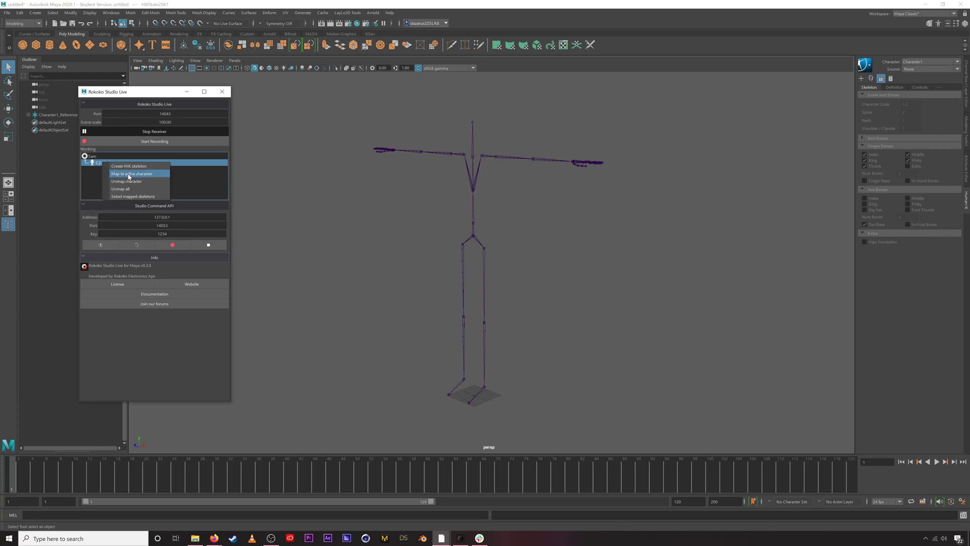
{"action": "left_click", "coordinate": [129, 174]}
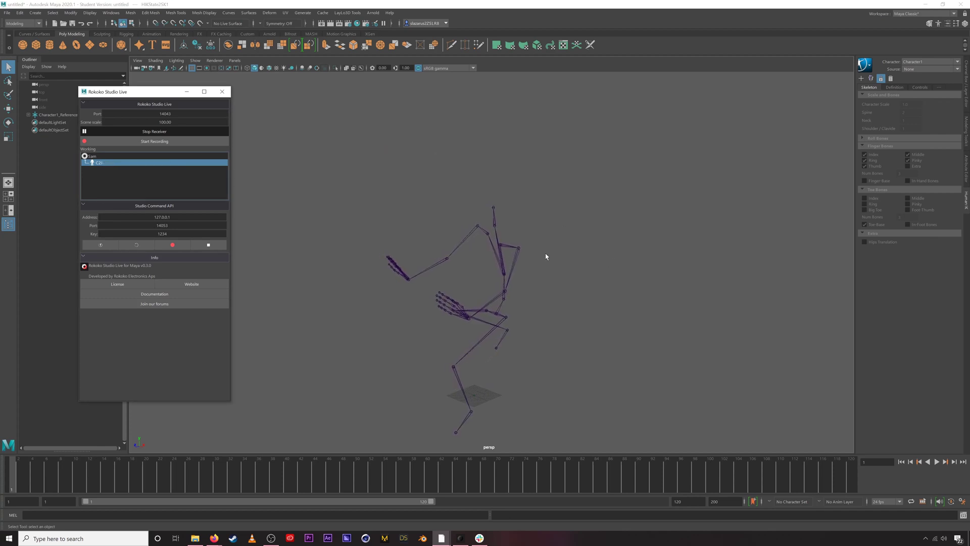
{"action": "left_click_drag", "start_coordinate": [502, 294], "coordinate": [530, 298], "text": "alt"}
{"action": "middle_click_drag", "start_coordinate": [533, 296], "coordinate": [525, 293], "text": "alt"}
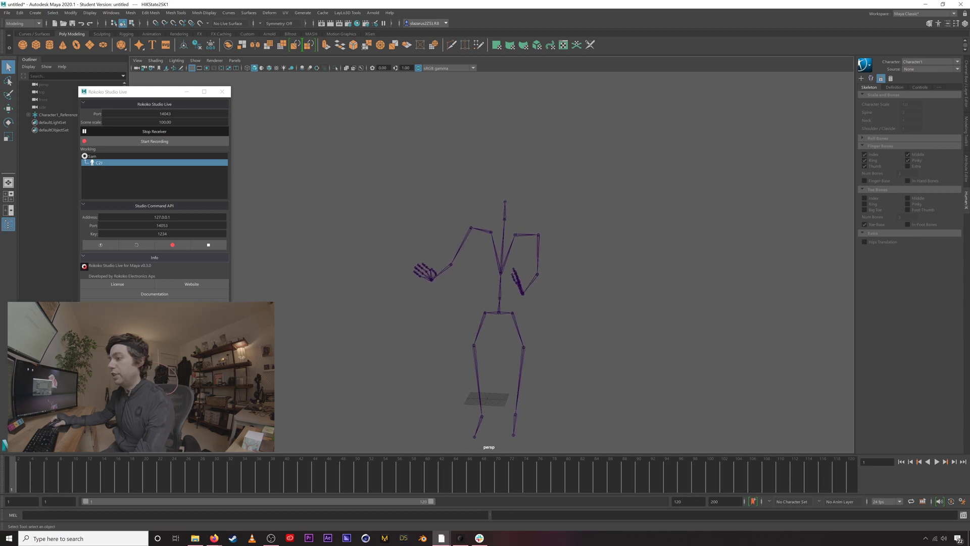
Switch to Rokoko Studio and check the Command API's enabled state, listen port and API key in the settings.
{"action": "left_click", "coordinate": [460, 538]}
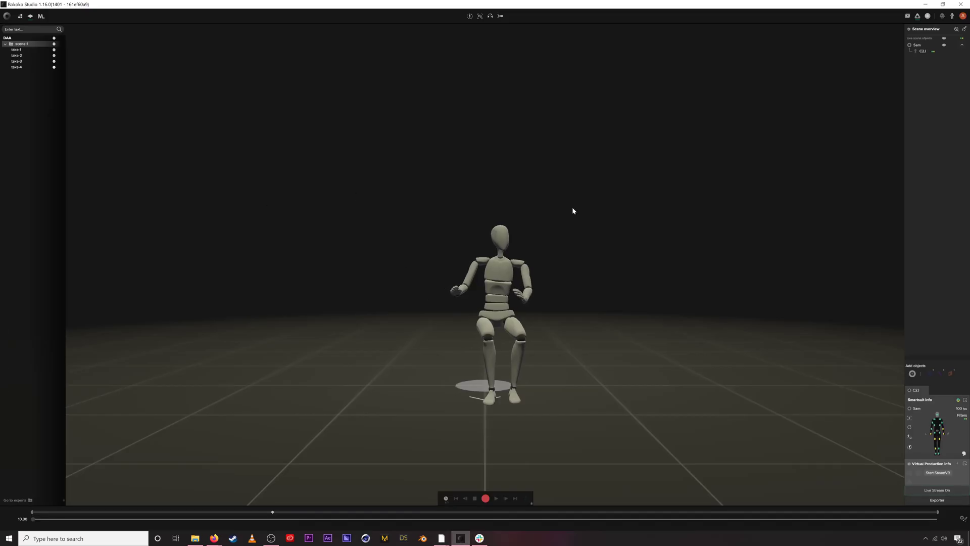
{"action": "left_click", "coordinate": [7, 17]}
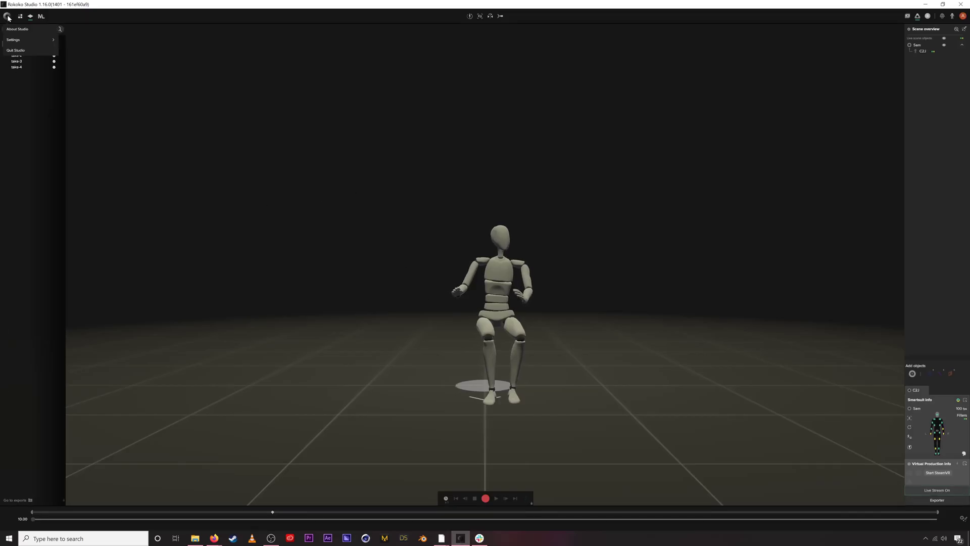
{"action": "mouse_move", "coordinate": [14, 41]}
{"action": "left_click", "coordinate": [8, 17]}
{"action": "left_click", "coordinate": [7, 17]}
{"action": "mouse_move", "coordinate": [86, 126]}
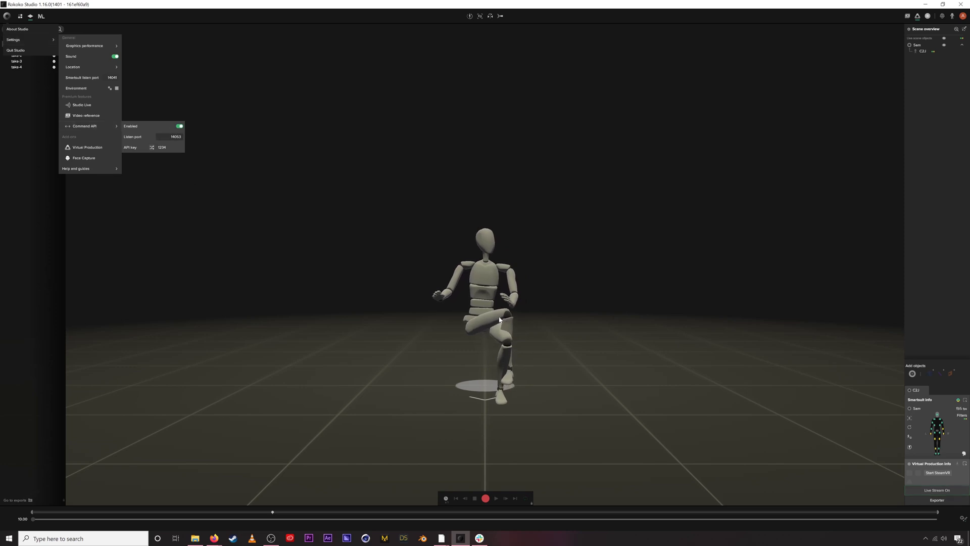
{"action": "left_click", "coordinate": [362, 266]}
Return to Maya and calibrate the suit through the plugin's Studio Command API.
{"action": "left_click", "coordinate": [442, 538]}
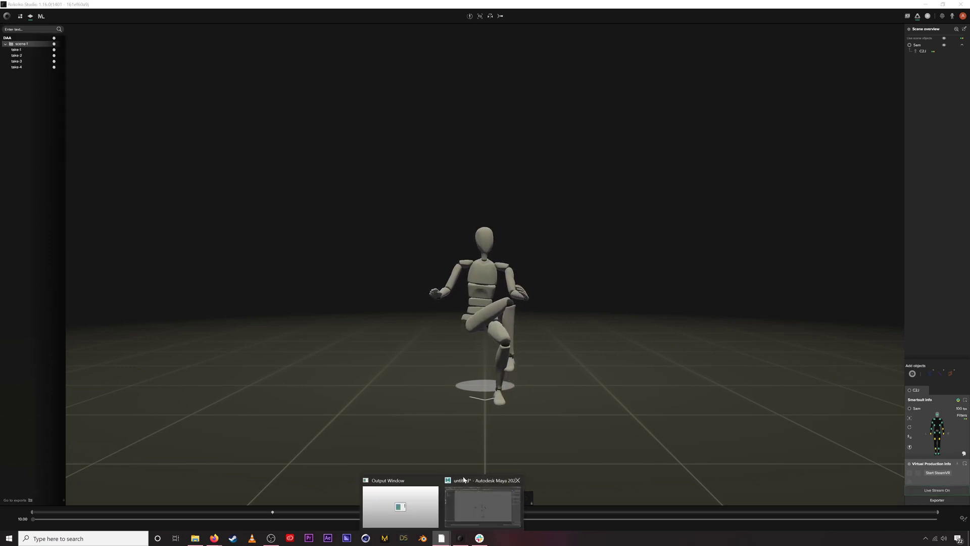
{"action": "left_click", "coordinate": [403, 350]}
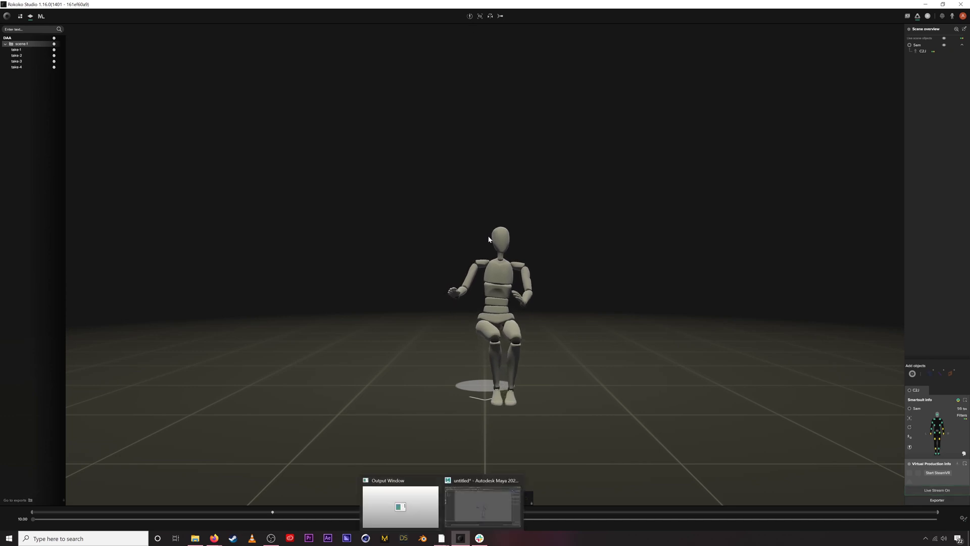
{"action": "mouse_move", "coordinate": [441, 537]}
{"action": "left_click", "coordinate": [481, 502]}
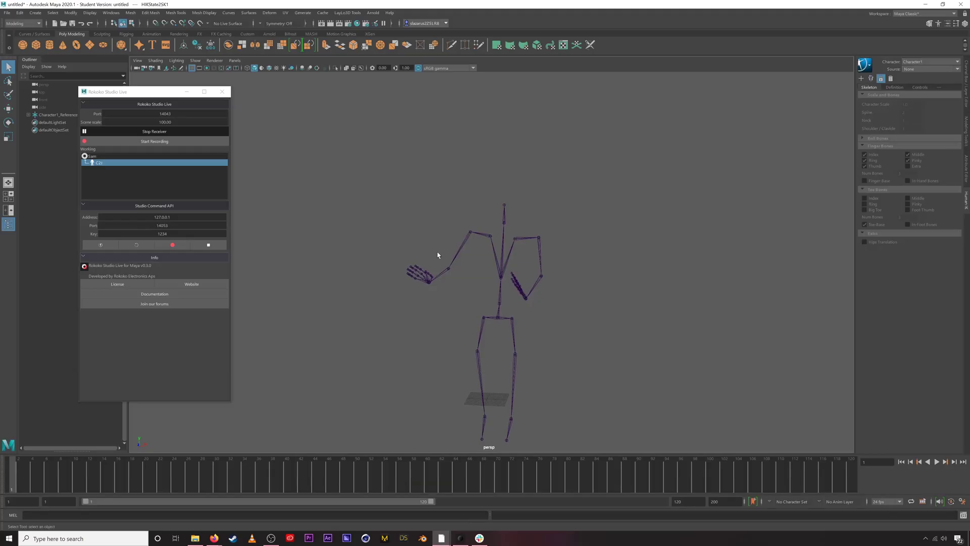
{"action": "left_click", "coordinate": [112, 244]}
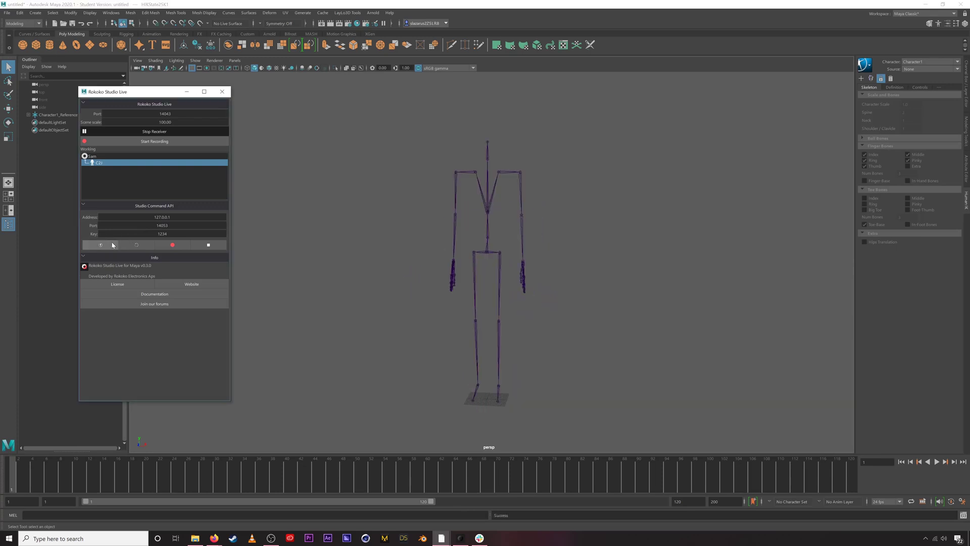
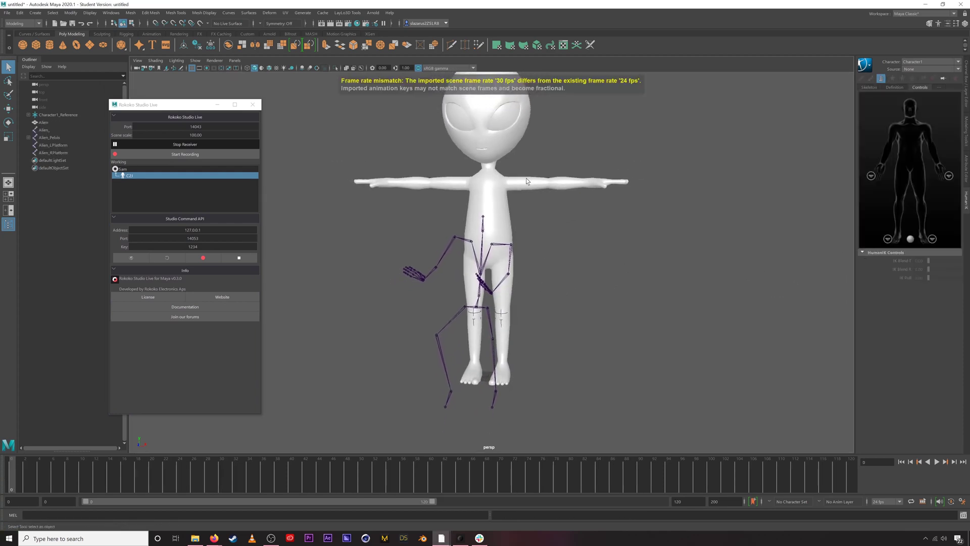
Check the available HumanIK characters, view the whole alien model, and open the definition of Character1.
{"action": "left_click", "coordinate": [906, 70]}
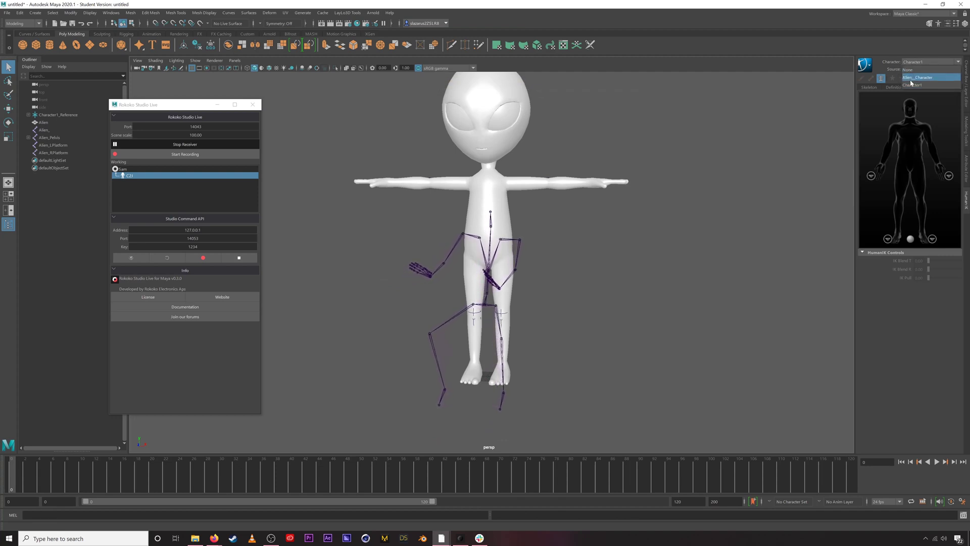
{"action": "left_click", "coordinate": [908, 70]}
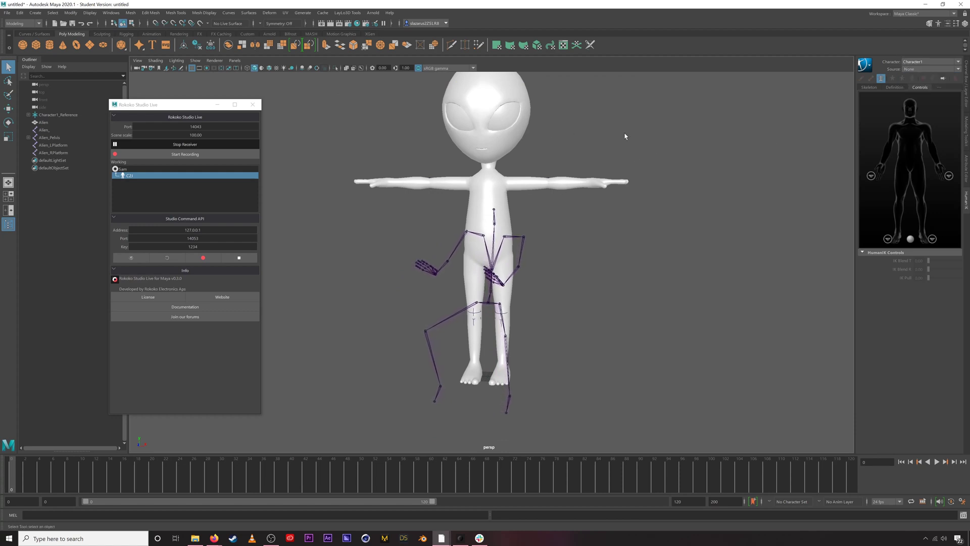
{"action": "right_click_drag", "start_coordinate": [525, 213], "coordinate": [454, 269], "text": "alt"}
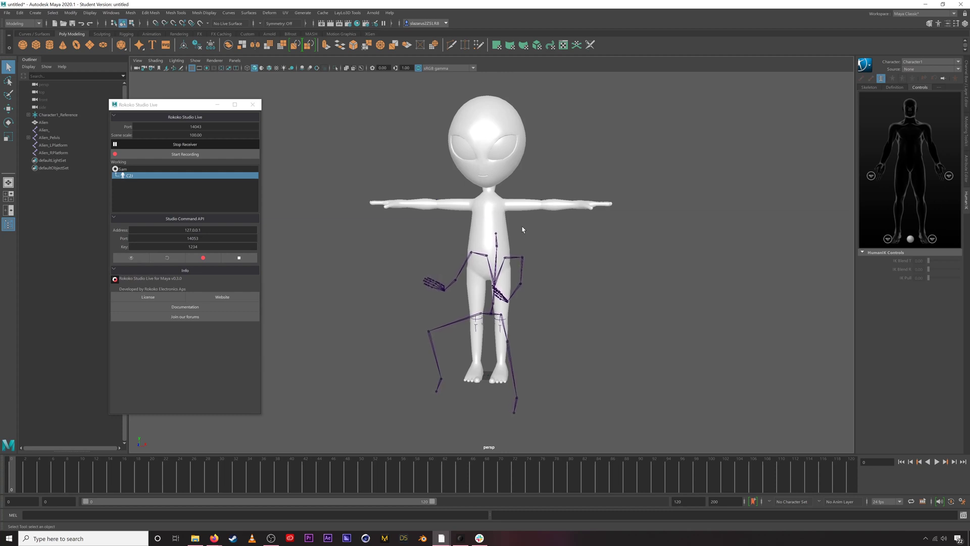
{"action": "left_click", "coordinate": [893, 89]}
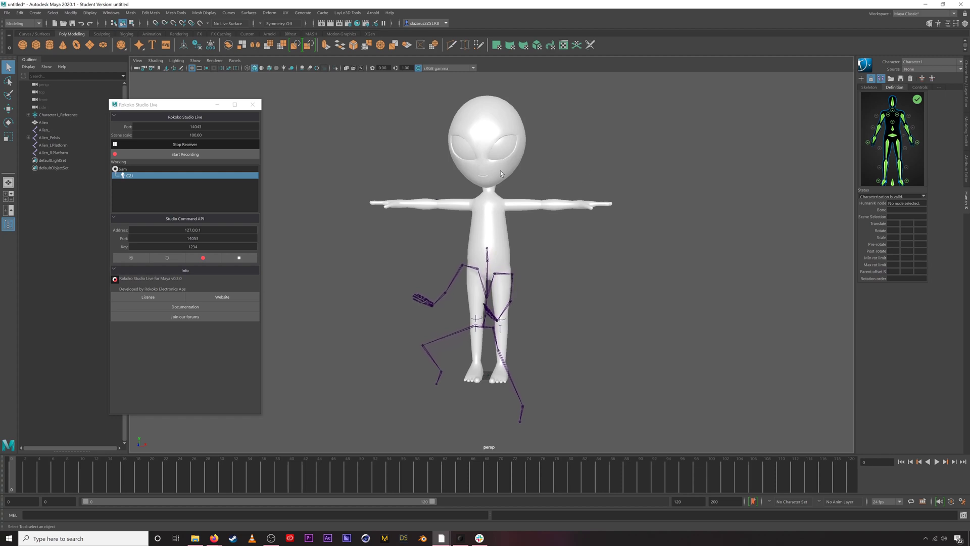
Make Alien_Character the active HumanIK character and set its source to Character1.
{"action": "left_click", "coordinate": [940, 63]}
{"action": "left_click", "coordinate": [910, 71]}
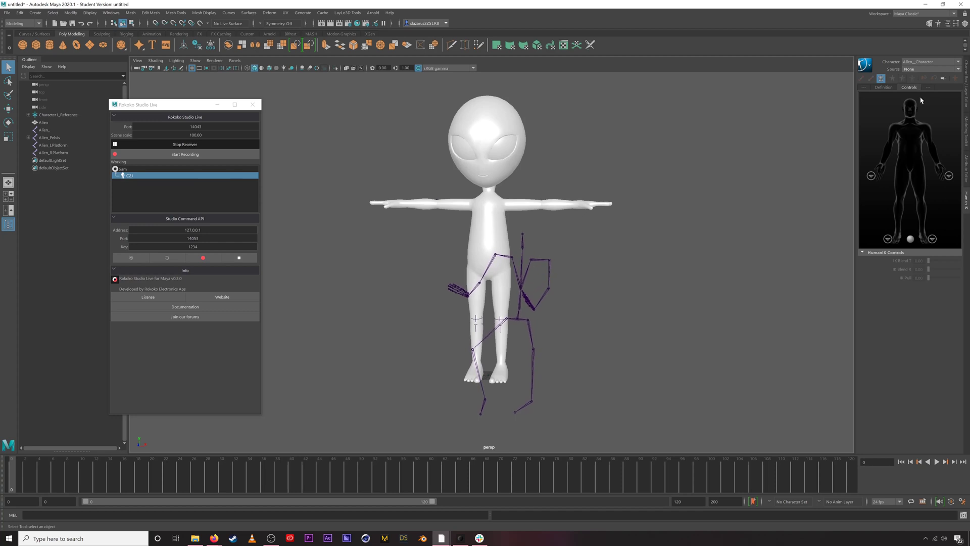
{"action": "left_click", "coordinate": [916, 70]}
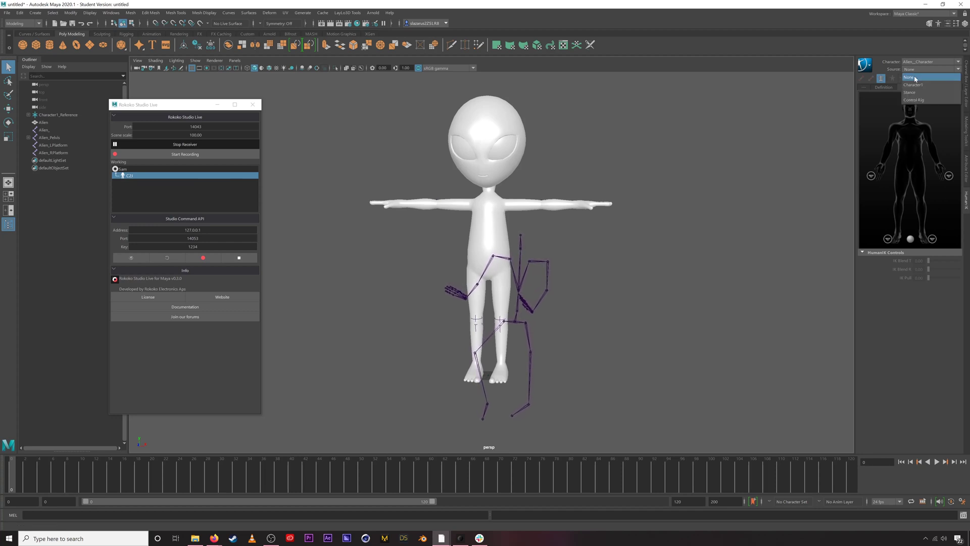
{"action": "left_click", "coordinate": [909, 77]}
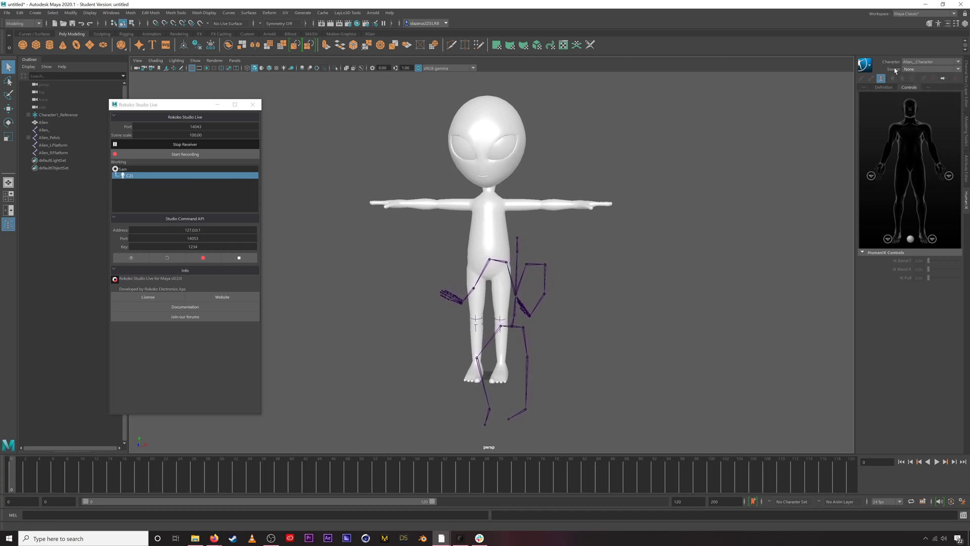
{"action": "left_click", "coordinate": [915, 70]}
{"action": "left_click", "coordinate": [920, 85]}
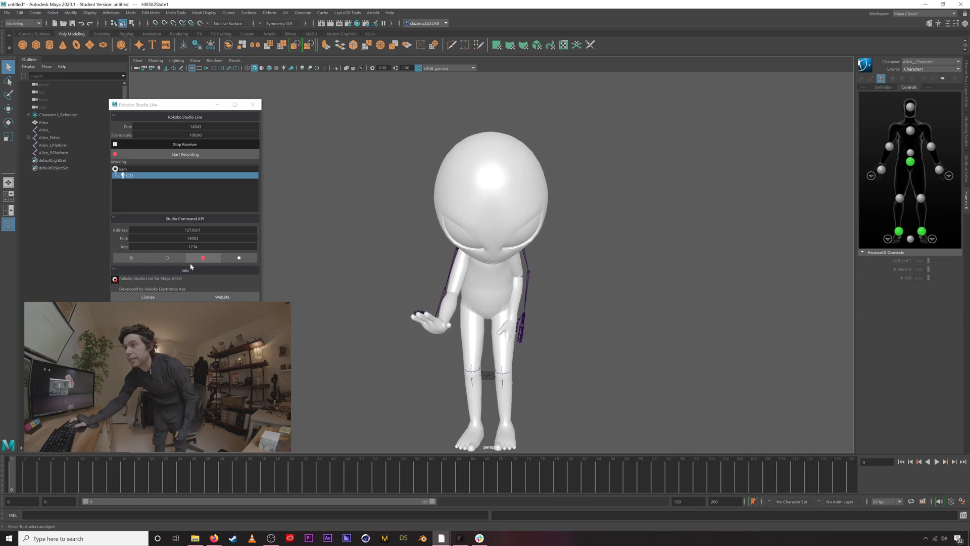
Recalibrate the suit, record a take of the alien's live motion, and stop the receiver.
{"action": "left_click", "coordinate": [137, 260]}
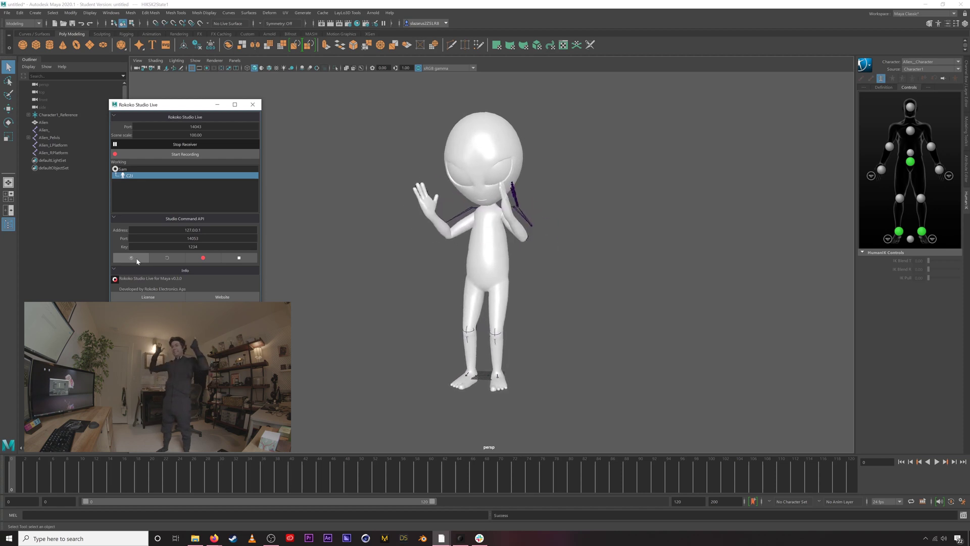
{"action": "left_click", "coordinate": [214, 157]}
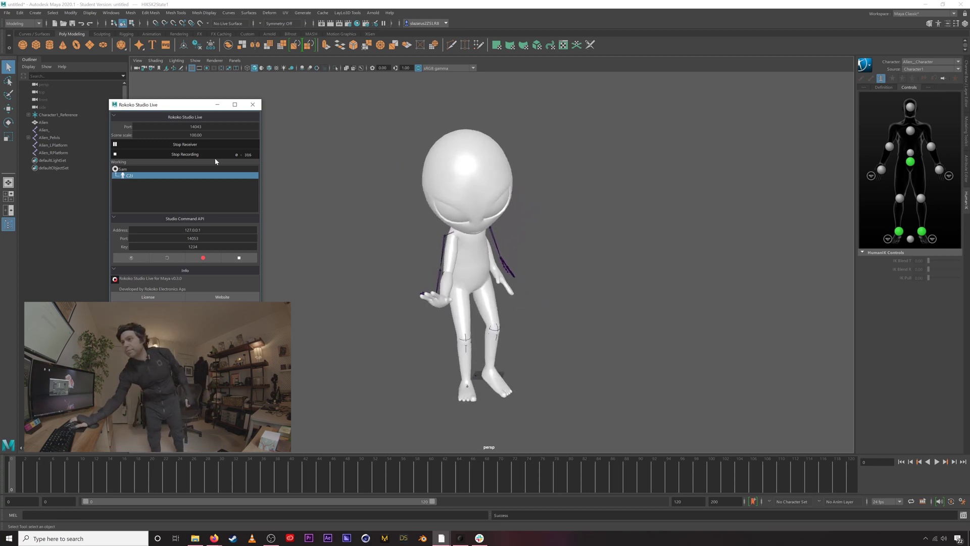
{"action": "left_click", "coordinate": [237, 156]}
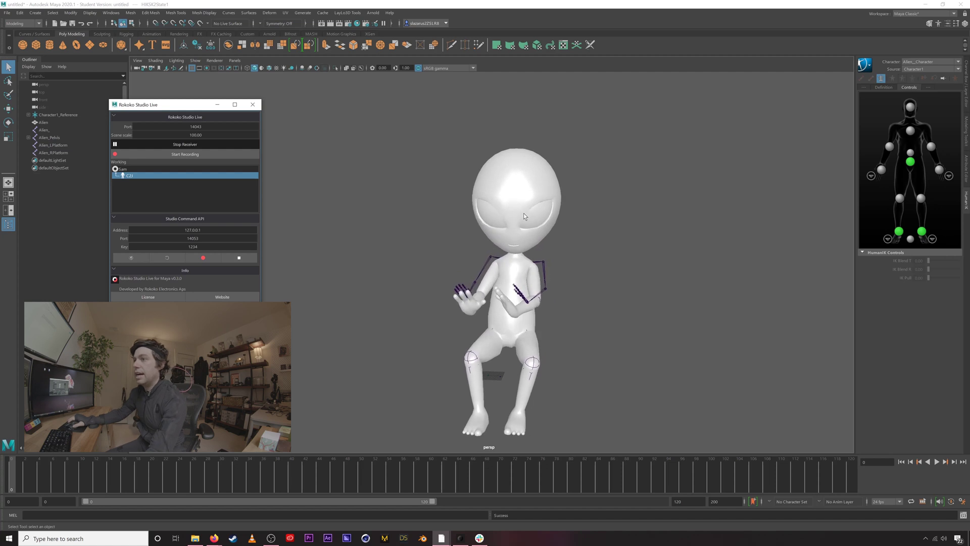
{"action": "left_click", "coordinate": [216, 145]}
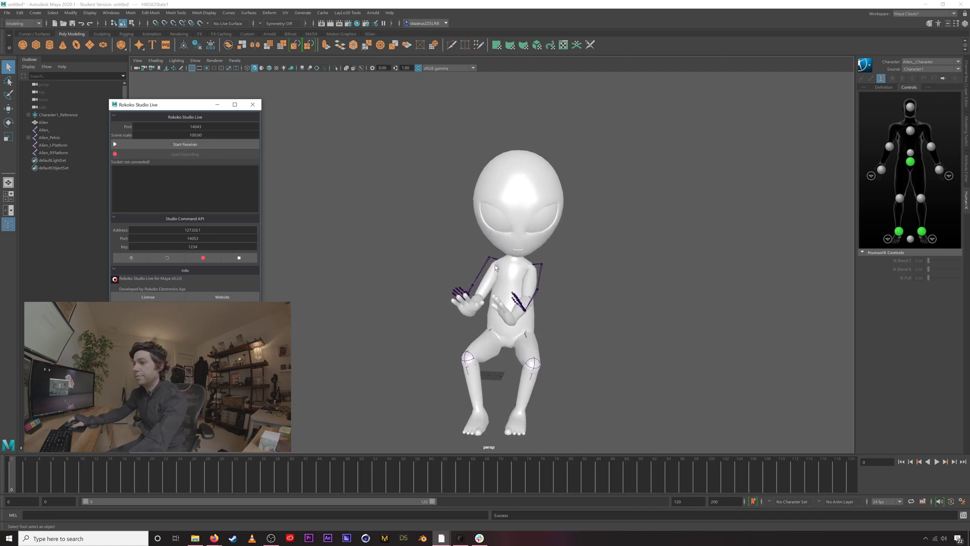
Preview the recorded take from the start and extend the playback range to frame 350.
{"action": "left_click", "coordinate": [901, 461]}
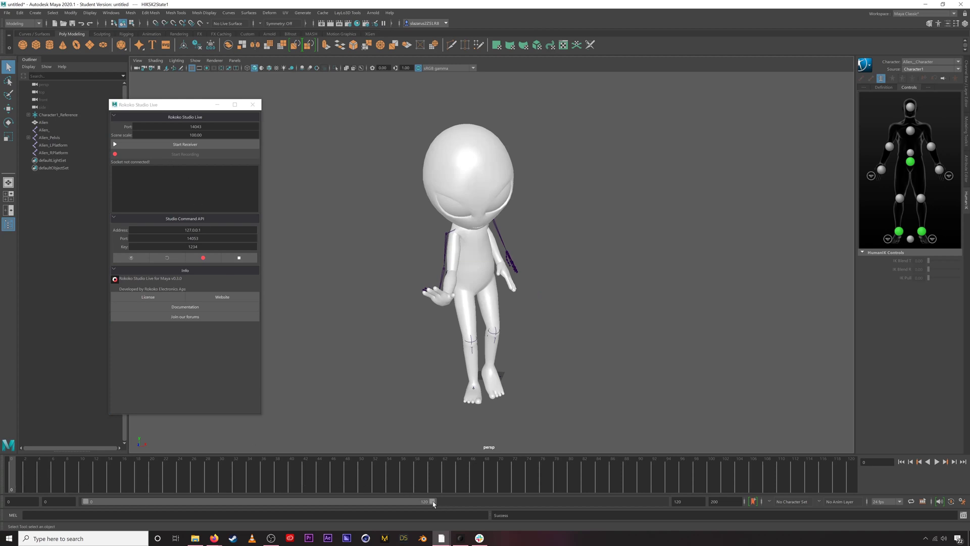
{"action": "left_click_drag", "start_coordinate": [433, 502], "coordinate": [698, 507]}
{"action": "left_click", "coordinate": [936, 461]}
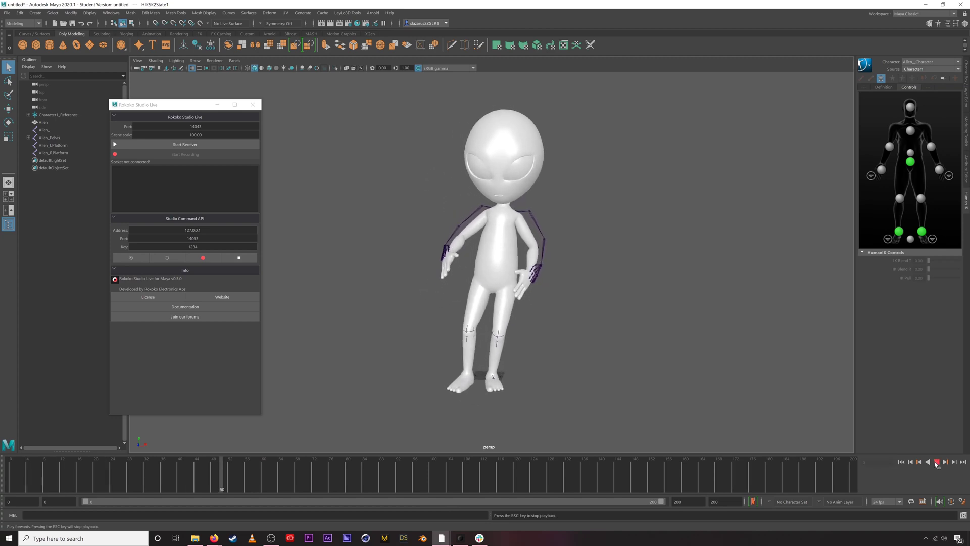
{"action": "left_click_drag", "start_coordinate": [496, 490], "coordinate": [618, 478]}
{"action": "left_click", "coordinate": [684, 501]}
{"action": "type", "text": "350"}
{"action": "key", "text": "Return"}
Review the rest of the alien's recorded animation and return to the first frame.
{"action": "mouse_move", "coordinate": [403, 478]}
{"action": "left_mouse_down"}
{"action": "mouse_move", "coordinate": [706, 467]}
{"action": "mouse_move", "coordinate": [477, 460]}
{"action": "mouse_move", "coordinate": [702, 458]}
{"action": "mouse_move", "coordinate": [388, 455]}
{"action": "mouse_move", "coordinate": [671, 461]}
{"action": "mouse_move", "coordinate": [485, 464]}
{"action": "mouse_move", "coordinate": [597, 481]}
{"action": "left_mouse_up"}
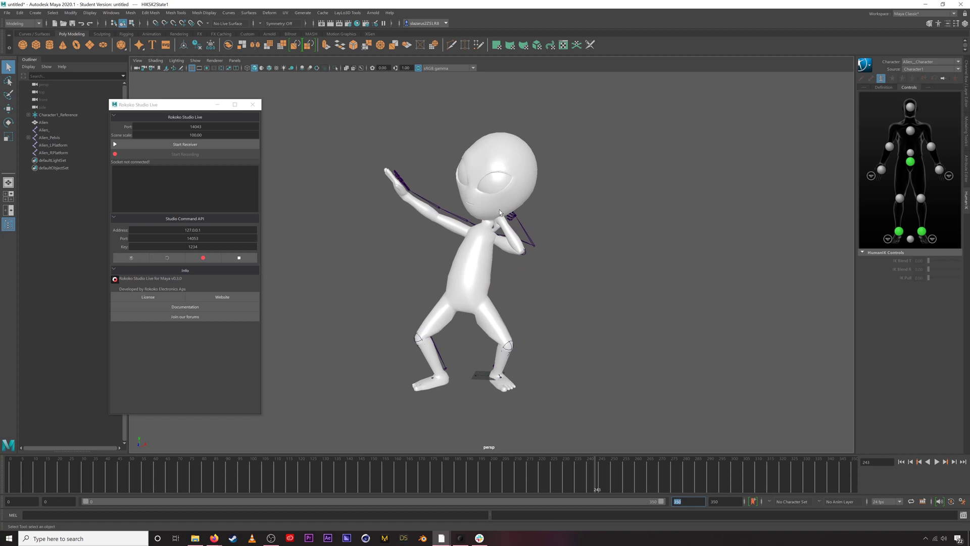
{"action": "left_click_drag", "start_coordinate": [581, 466], "coordinate": [560, 469]}
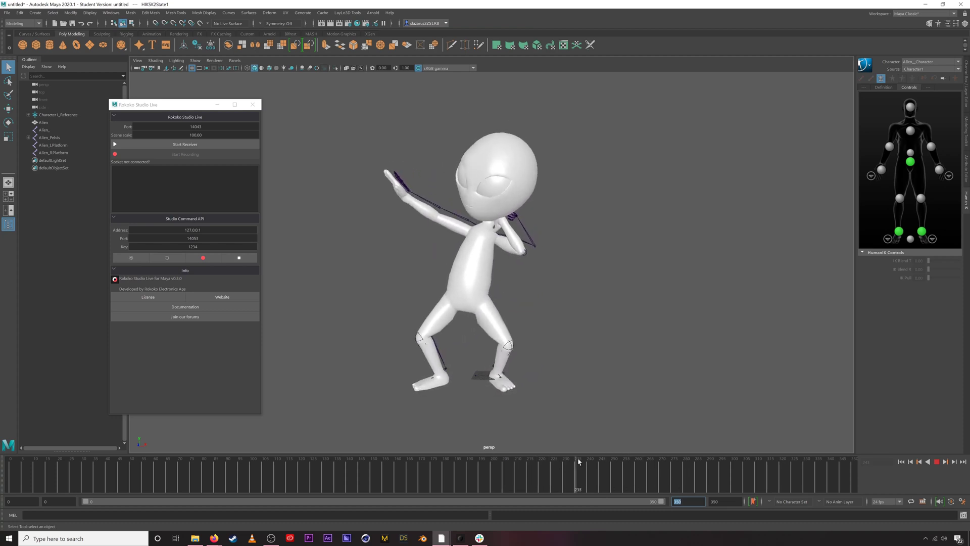
{"action": "key", "text": "Escape"}
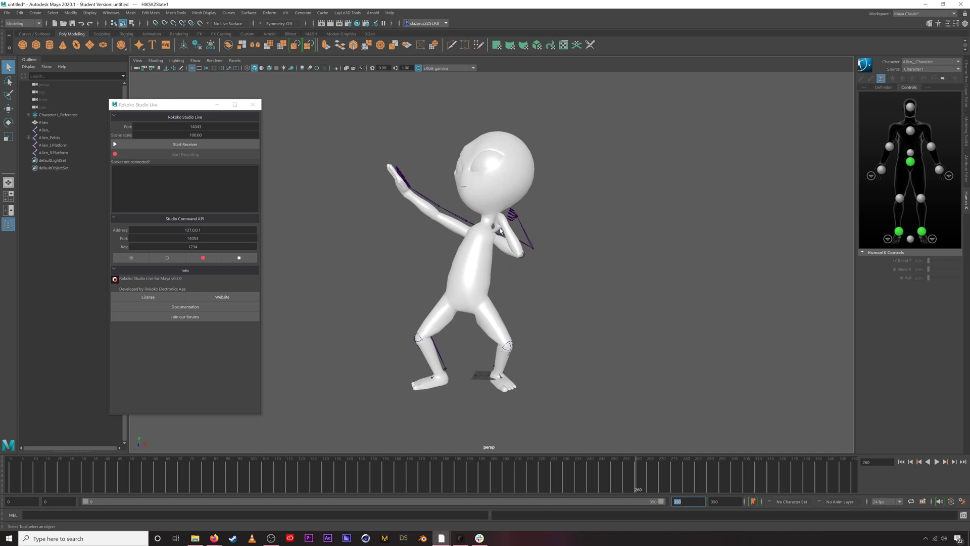
{"action": "left_click_drag", "start_coordinate": [651, 462], "coordinate": [10, 475]}
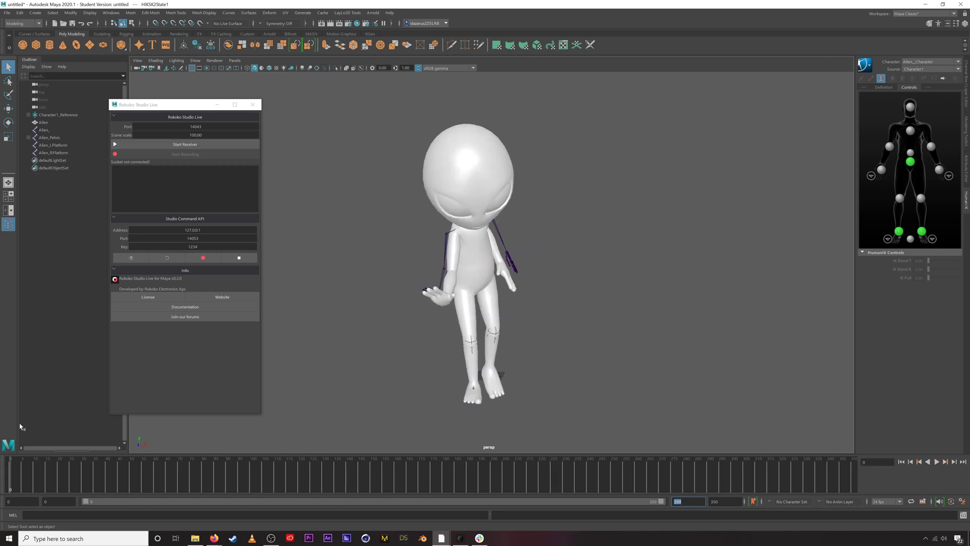
Start and stop the plugin's receiver, and switch to Rokoko Studio to detach the suit from its actor profile.
{"action": "left_click", "coordinate": [196, 146]}
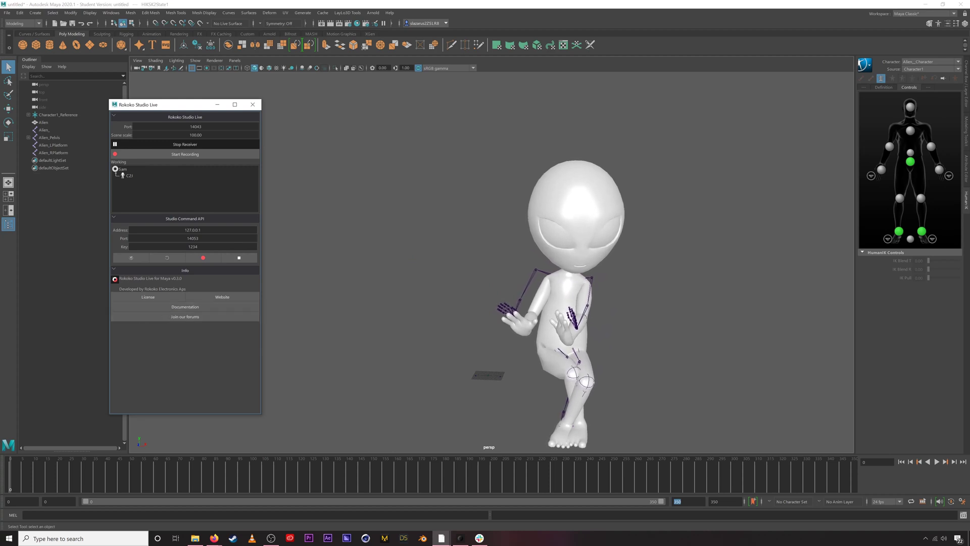
{"action": "left_click", "coordinate": [174, 145]}
{"action": "left_click", "coordinate": [460, 539]}
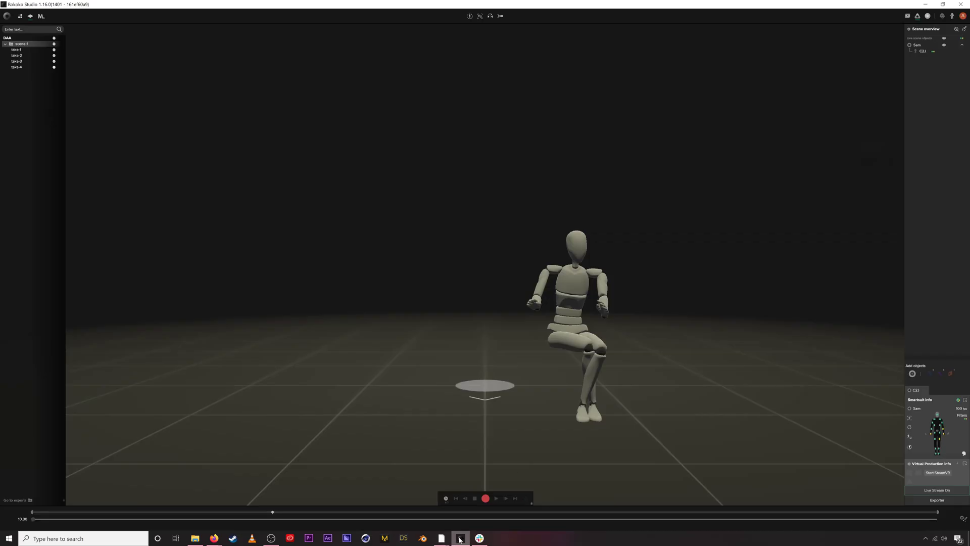
{"action": "left_click_drag", "start_coordinate": [924, 60], "coordinate": [929, 60]}
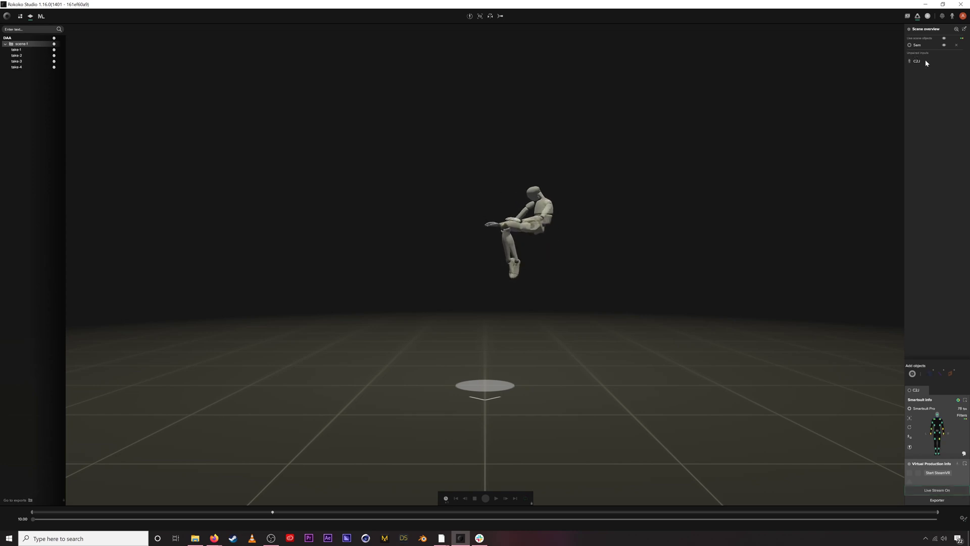
Open the facial capture recording take-2 for playback, scrub through it, and leave it at the start.
{"action": "double_click", "coordinate": [18, 50]}
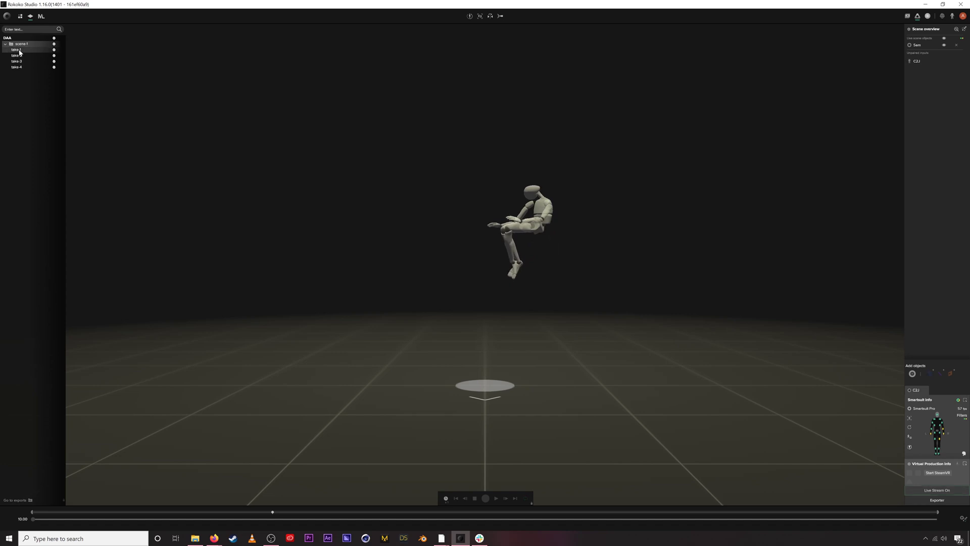
{"action": "double_click", "coordinate": [16, 56]}
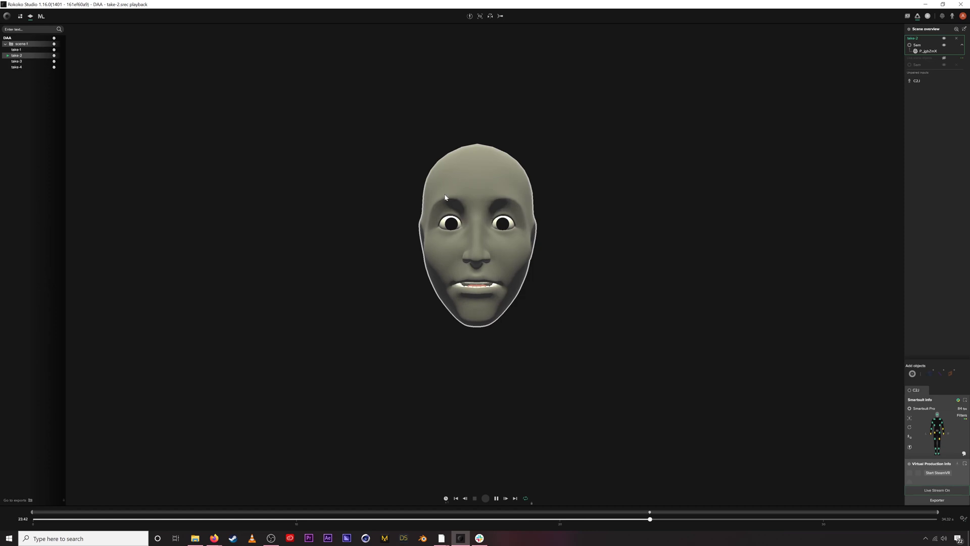
{"action": "left_click_drag", "start_coordinate": [692, 519], "coordinate": [639, 520]}
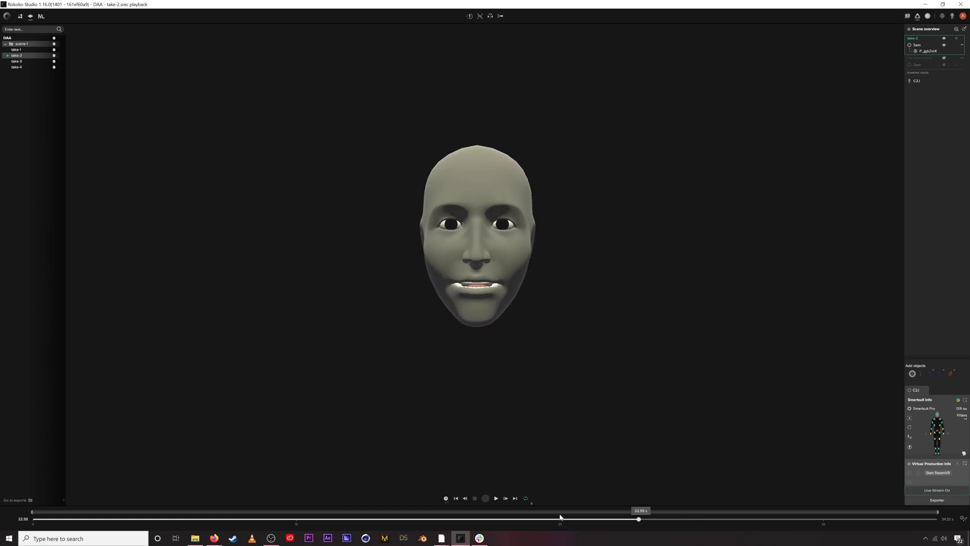
{"action": "left_click_drag", "start_coordinate": [560, 516], "coordinate": [76, 519]}
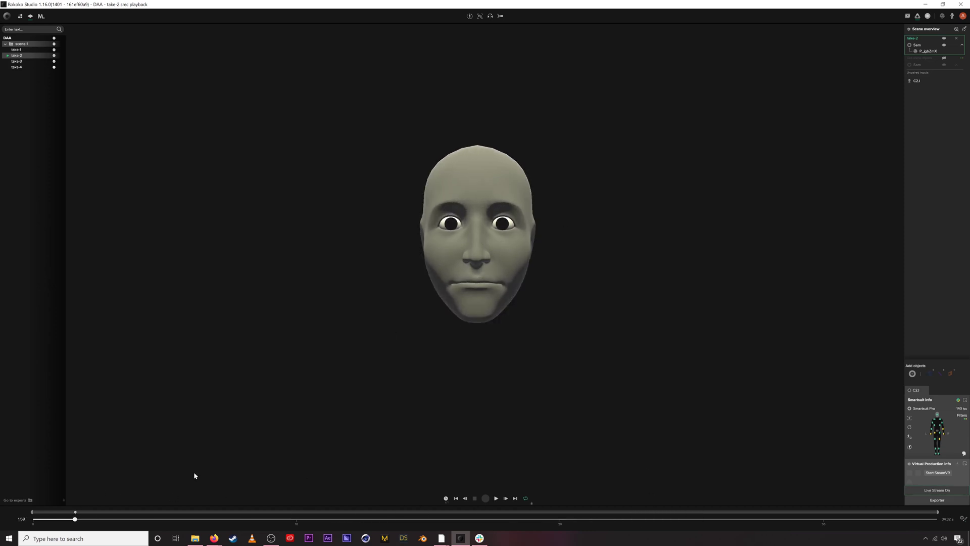
{"action": "left_click_drag", "start_coordinate": [402, 518], "coordinate": [33, 519]}
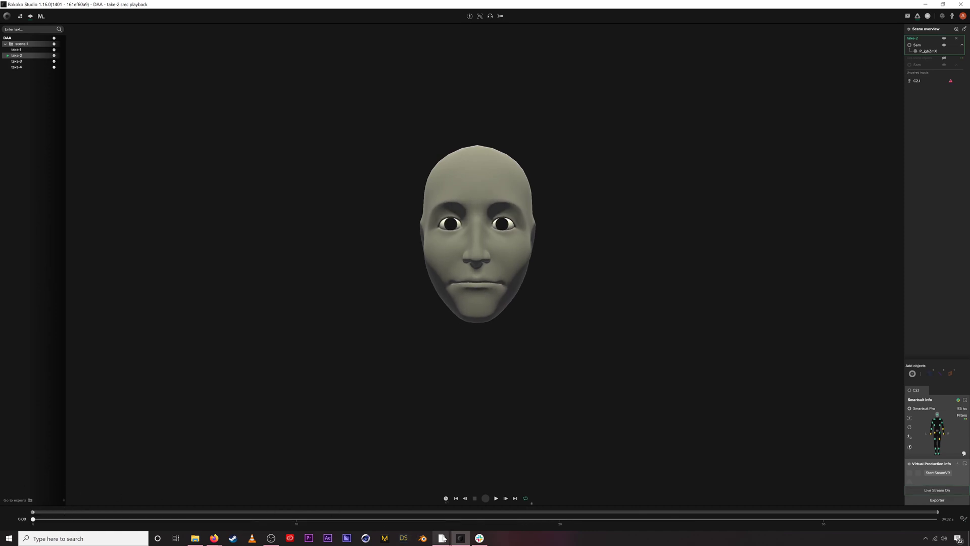
Return to Maya and start a new scene without saving the current one.
{"action": "mouse_move", "coordinate": [442, 539]}
{"action": "left_click", "coordinate": [482, 503]}
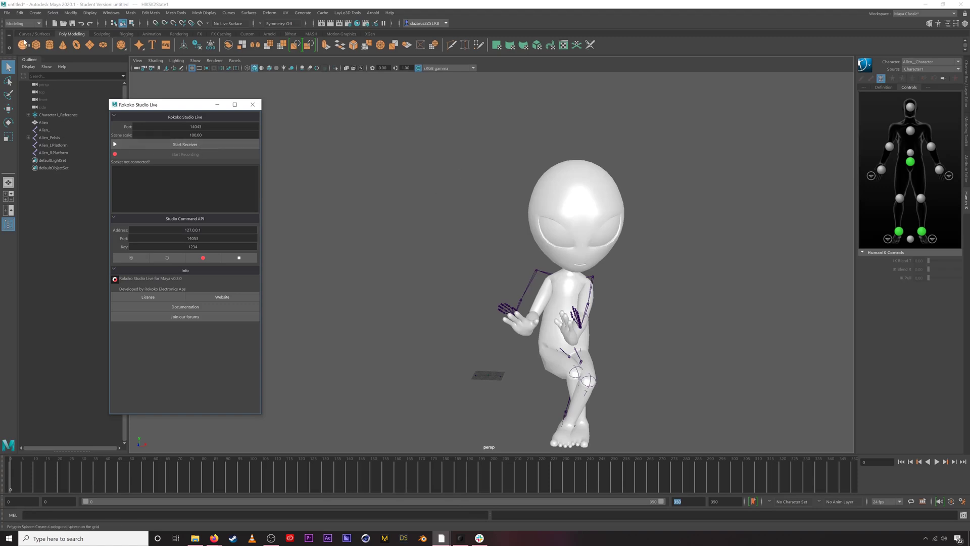
{"action": "left_click", "coordinate": [6, 13]}
{"action": "left_click", "coordinate": [22, 23]}
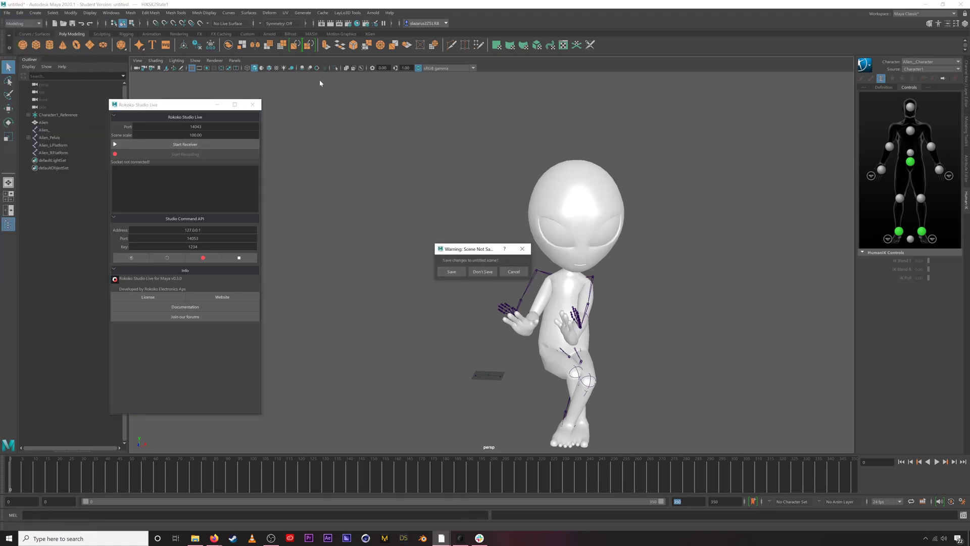
{"action": "left_click", "coordinate": [483, 271]}
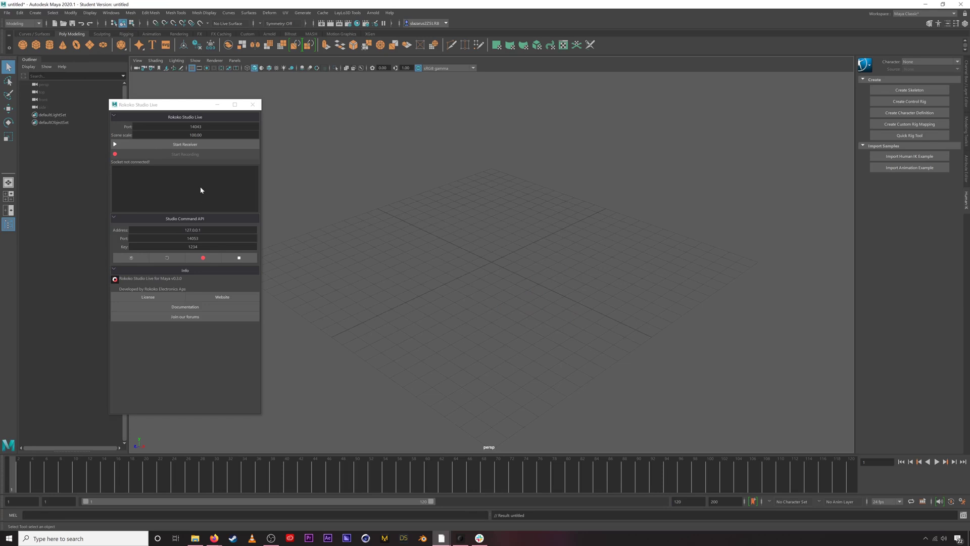
Check in Rokoko Studio that live streaming to Maya is enabled, and switch back to Maya.
{"action": "left_click", "coordinate": [457, 536]}
{"action": "left_click", "coordinate": [933, 494]}
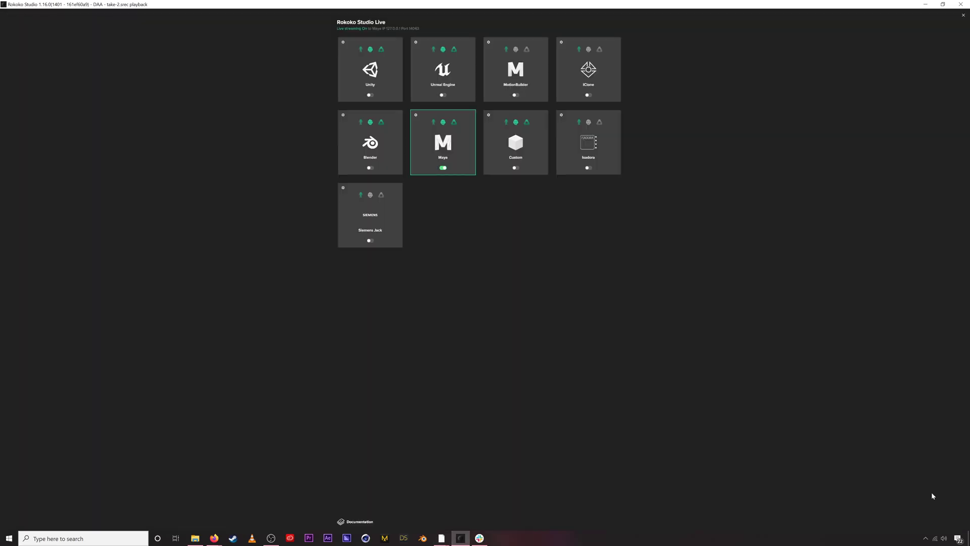
{"action": "left_click", "coordinate": [964, 16]}
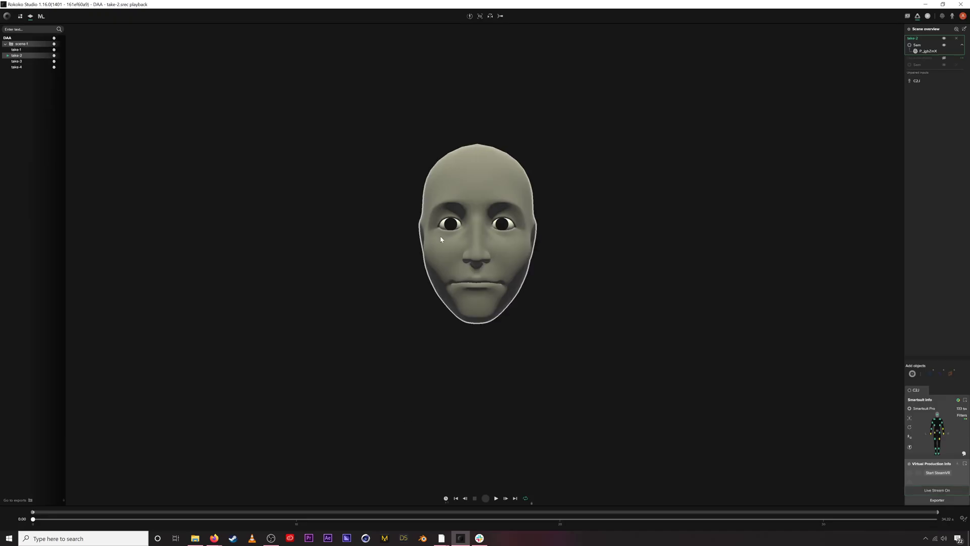
{"action": "left_click", "coordinate": [441, 539]}
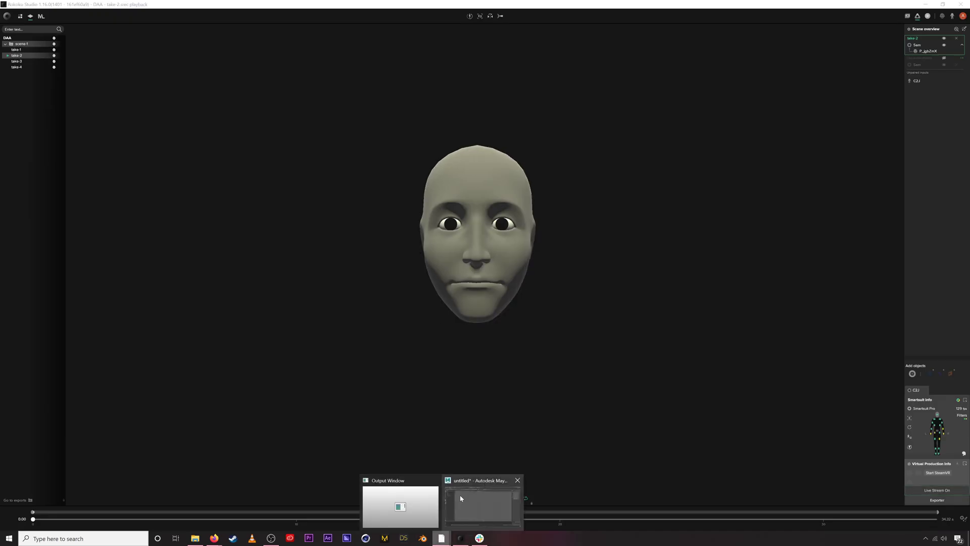
{"action": "left_click", "coordinate": [460, 493]}
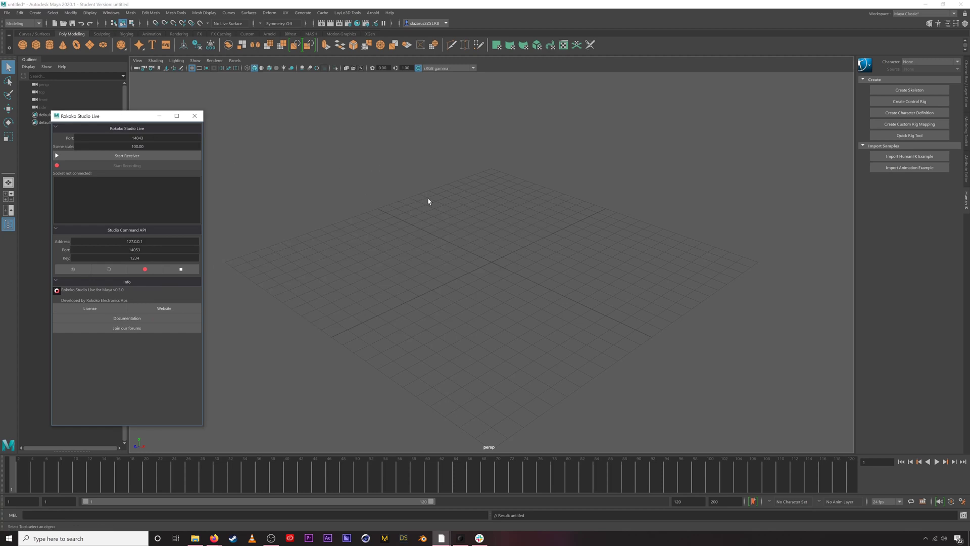
Move the plugin window aside and import the FACEFORMAYA head model from the Desktop folder into the empty scene.
{"action": "left_click", "coordinate": [472, 243]}
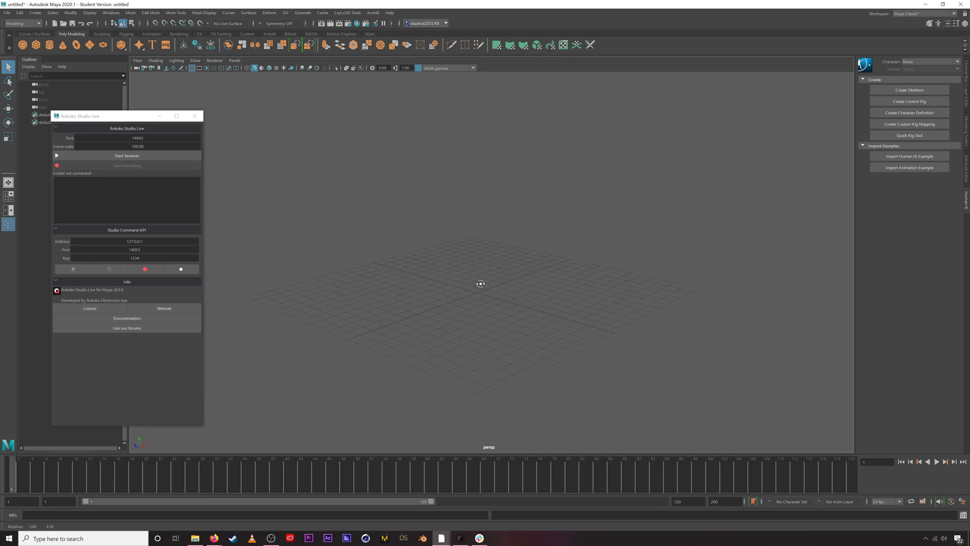
{"action": "right_click_drag", "start_coordinate": [491, 239], "coordinate": [450, 258], "text": "alt"}
{"action": "middle_click_drag", "start_coordinate": [500, 262], "coordinate": [489, 273], "text": "alt"}
{"action": "left_click_drag", "start_coordinate": [126, 116], "coordinate": [115, 135]}
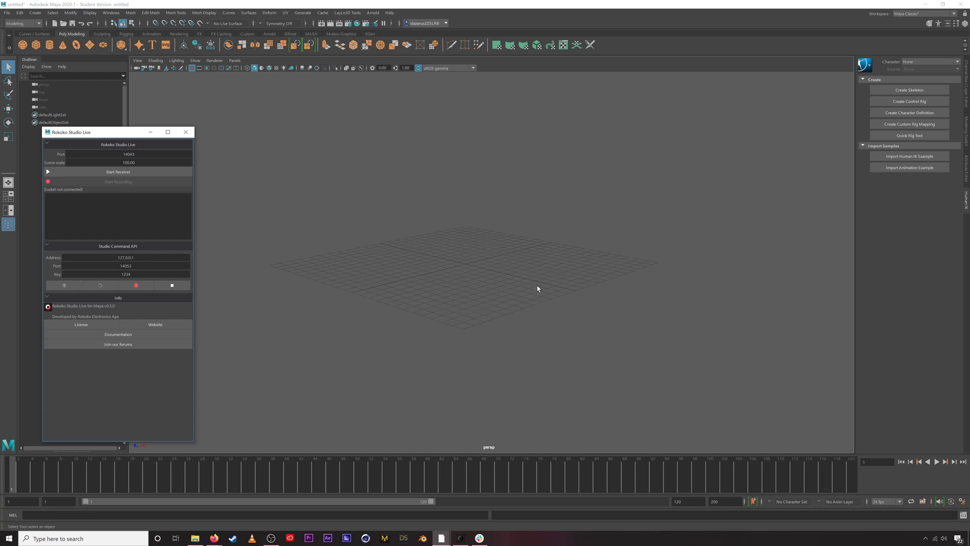
{"action": "left_click", "coordinate": [10, 13]}
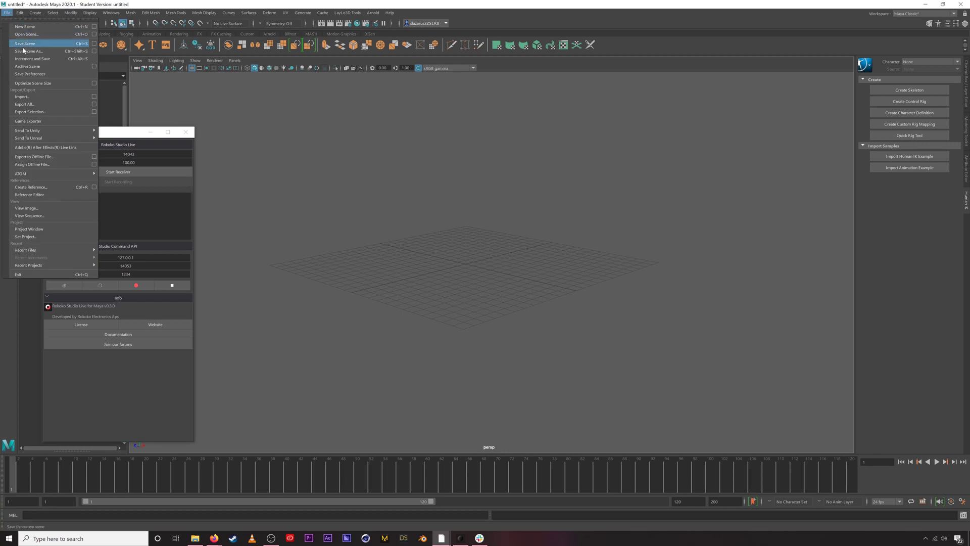
{"action": "left_click", "coordinate": [22, 96]}
{"action": "scroll", "coordinate": [225, 275], "scroll_direction": "down", "scroll_amount": 9}
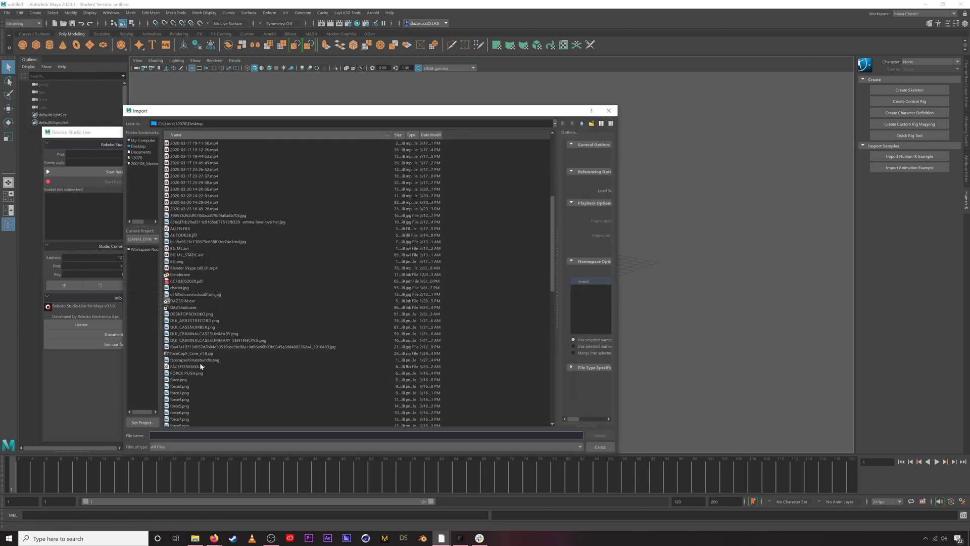
{"action": "double_click", "coordinate": [201, 366]}
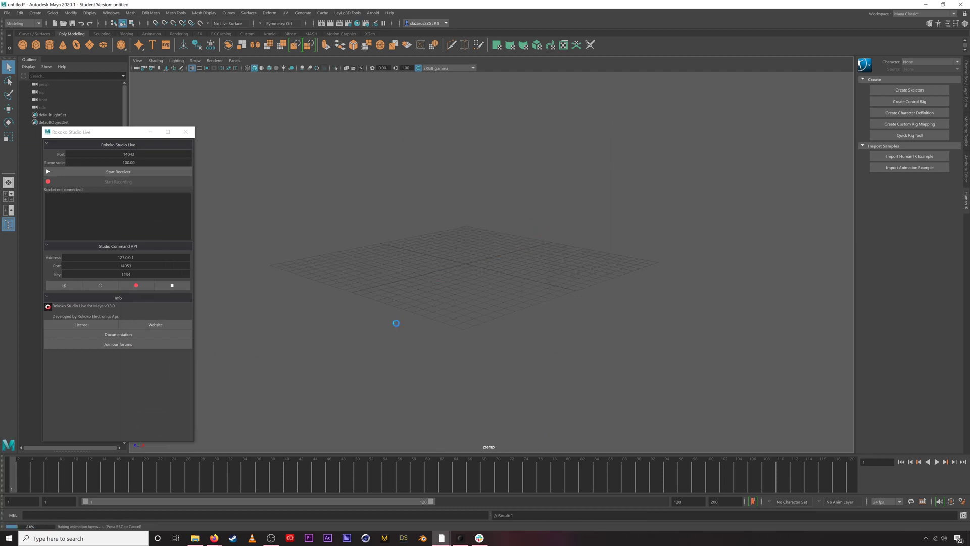
{"action": "left_click_drag", "start_coordinate": [414, 237], "coordinate": [396, 197], "text": "alt"}
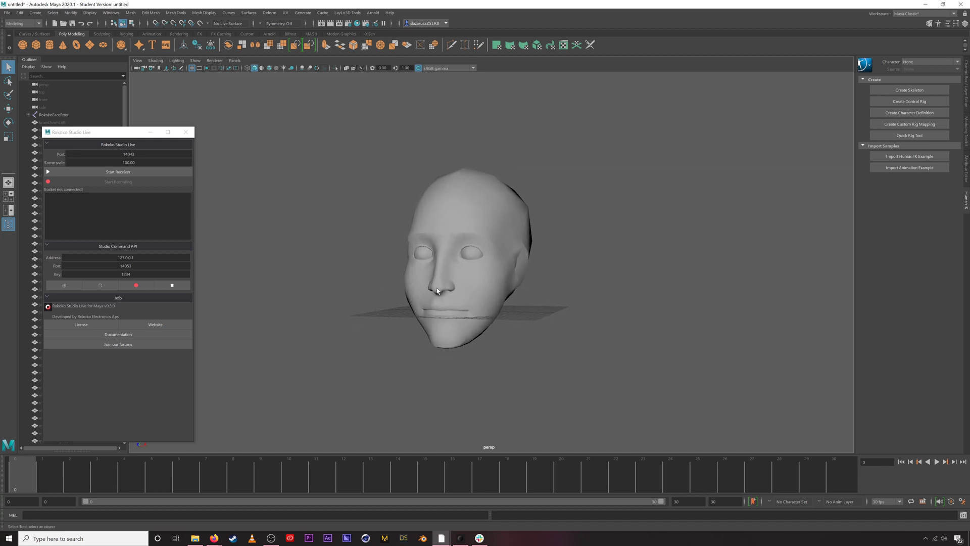
Check the open take in Rokoko Studio, return to Maya, start the plugin's receiver, and select the incoming face stream.
{"action": "left_click_drag", "start_coordinate": [421, 276], "coordinate": [444, 280], "text": "alt"}
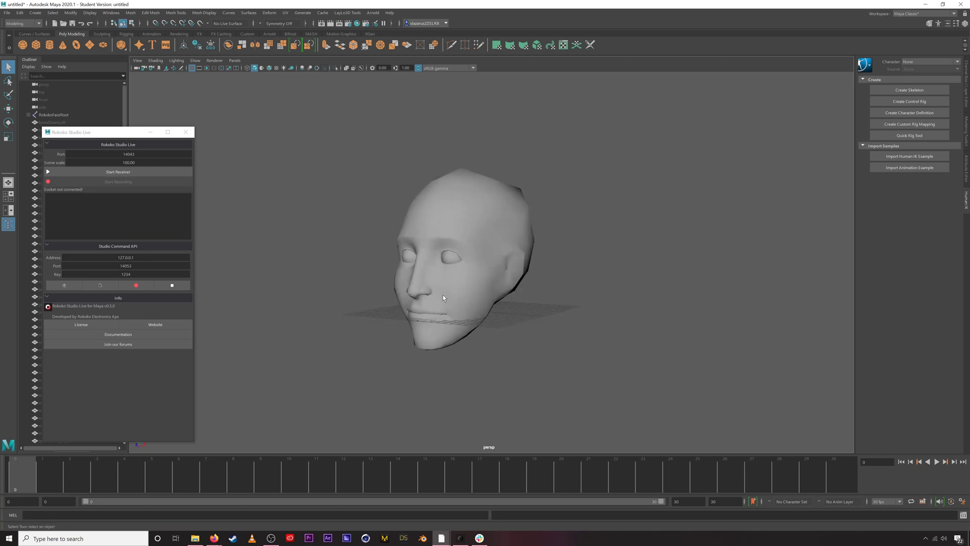
{"action": "left_click_drag", "start_coordinate": [396, 302], "coordinate": [409, 298], "text": "alt"}
{"action": "left_click", "coordinate": [461, 539]}
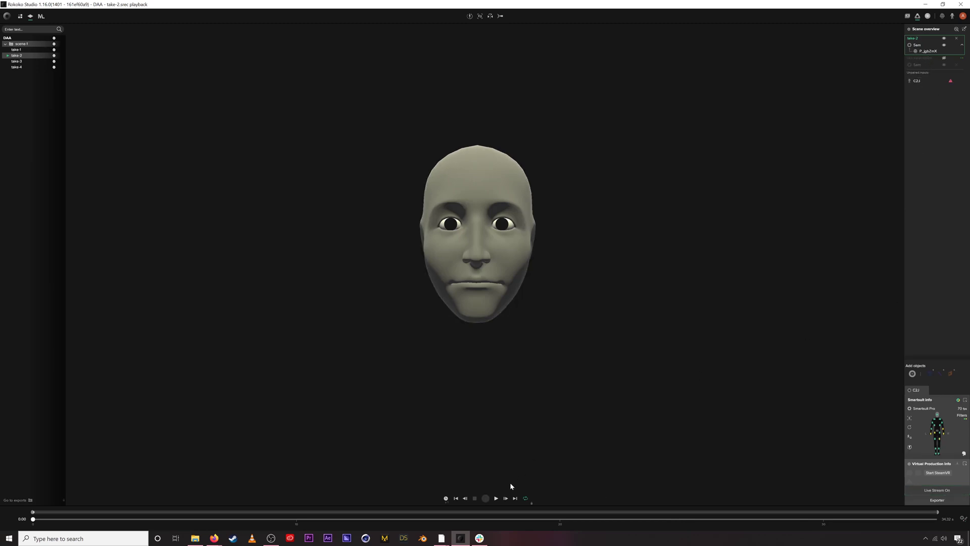
{"action": "mouse_move", "coordinate": [442, 539]}
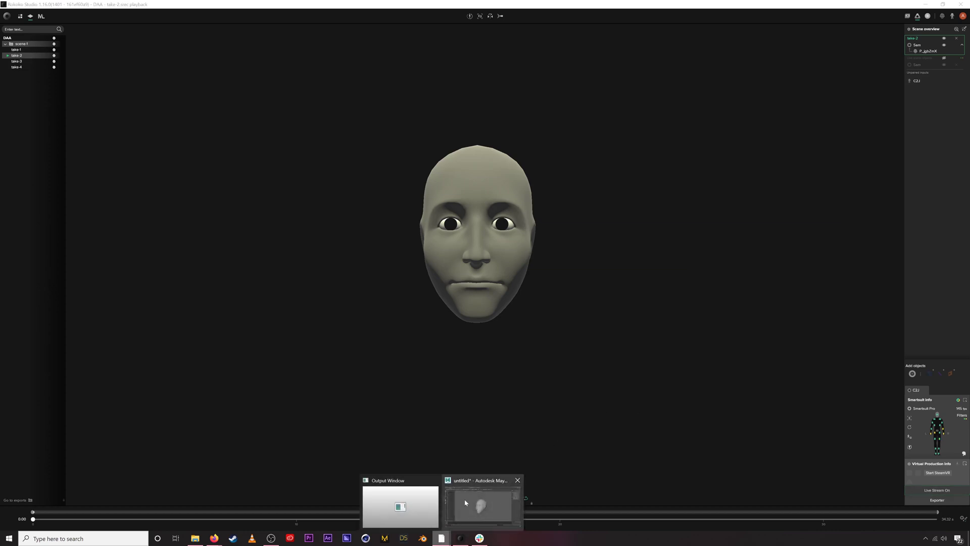
{"action": "left_click", "coordinate": [483, 506]}
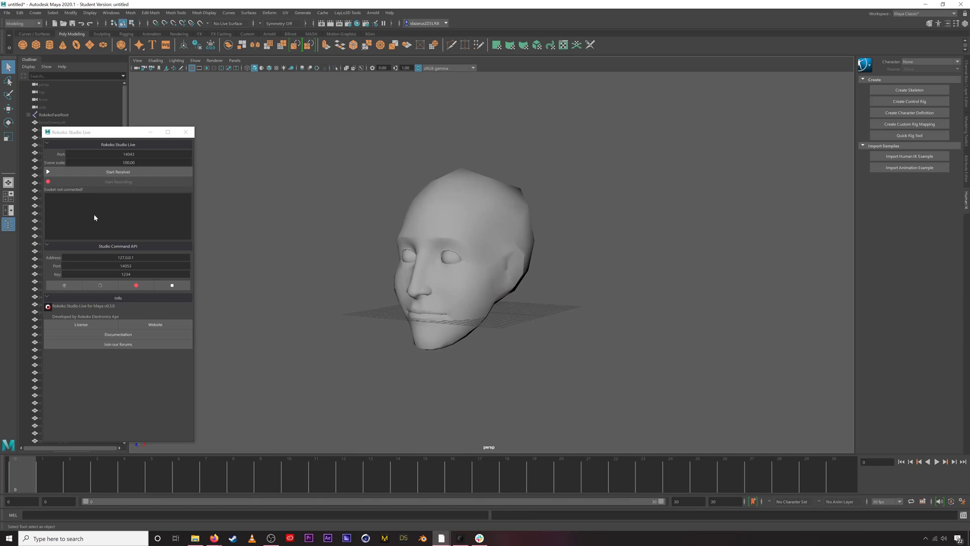
{"action": "left_click", "coordinate": [111, 172]}
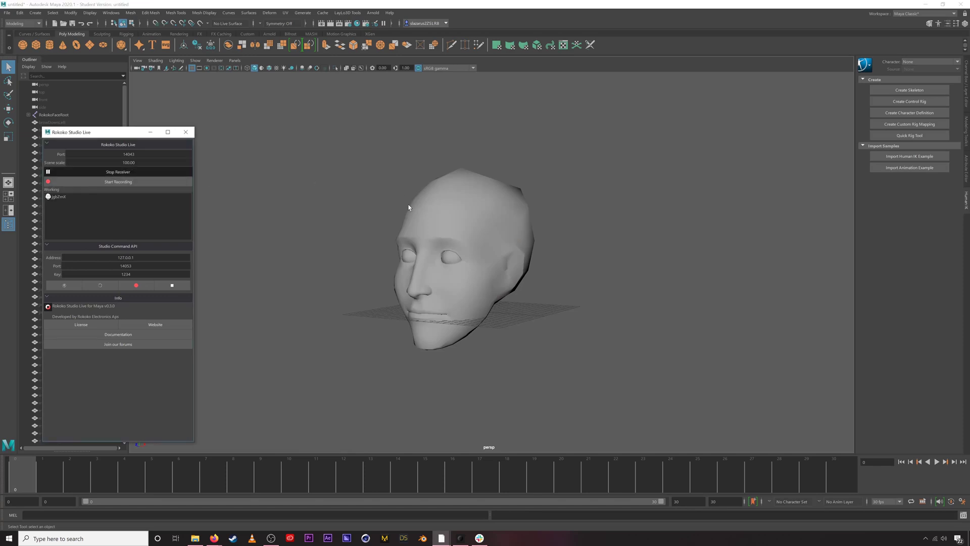
{"action": "left_click", "coordinate": [64, 197]}
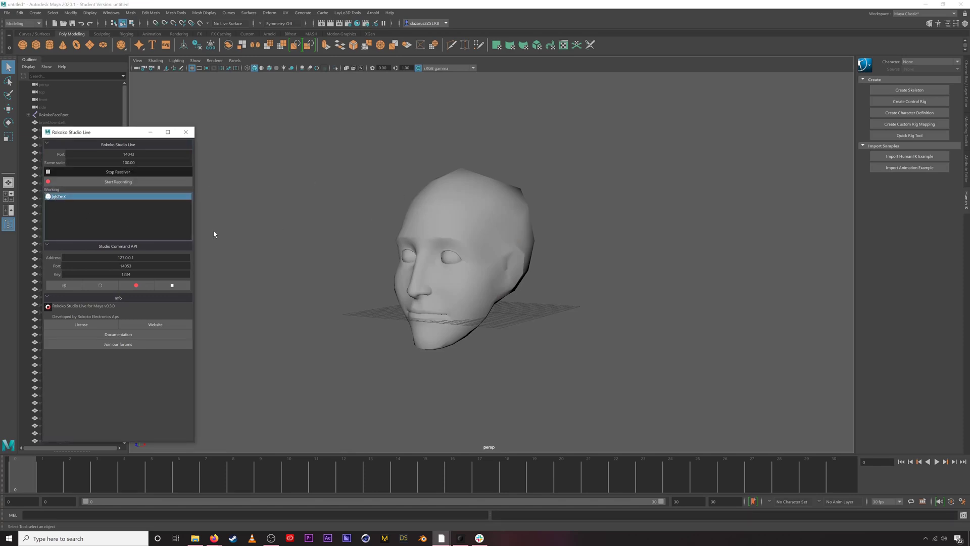
Switch to Rokoko Studio, scrub through take-2, and resume its playback from an early point.
{"action": "left_click", "coordinate": [461, 537]}
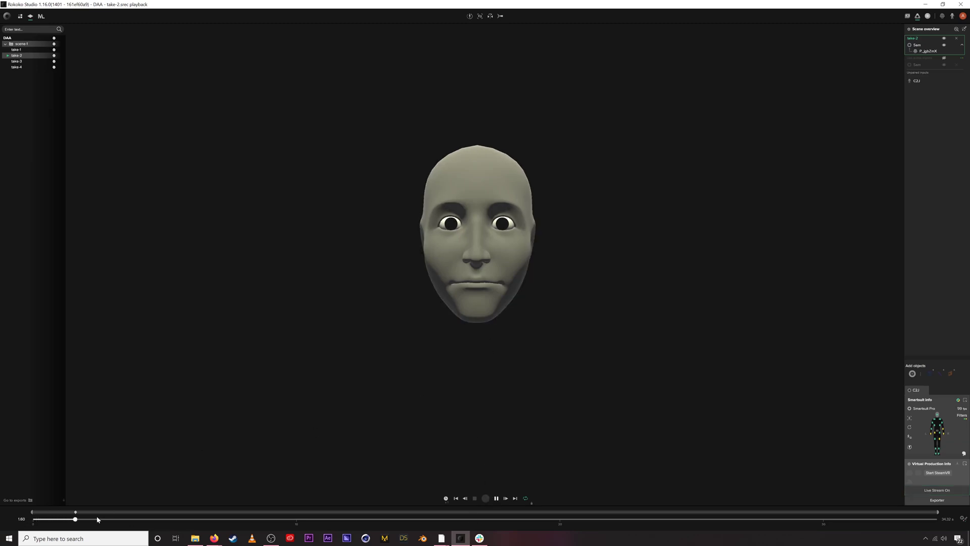
{"action": "left_click", "coordinate": [408, 519]}
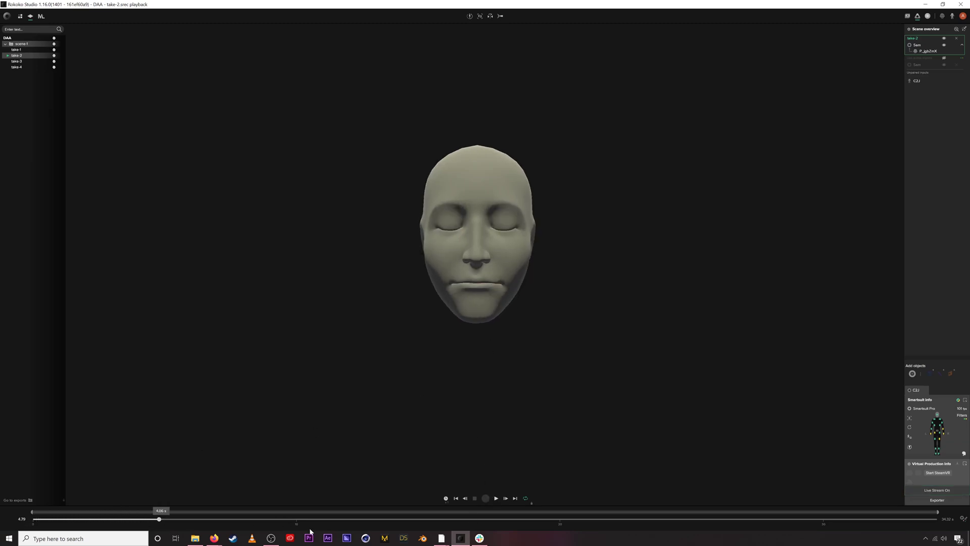
{"action": "left_click_drag", "start_coordinate": [432, 526], "coordinate": [186, 519]}
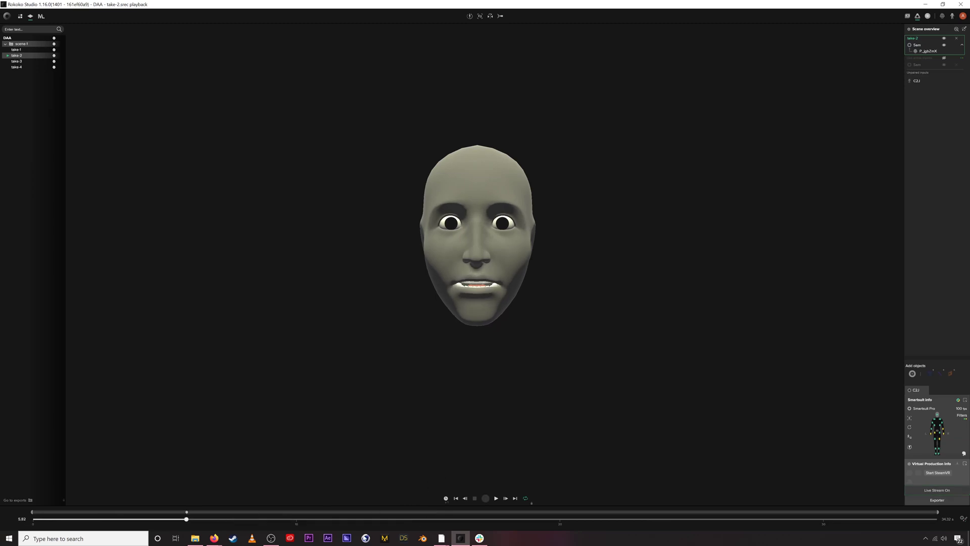
{"action": "left_click", "coordinate": [495, 499]}
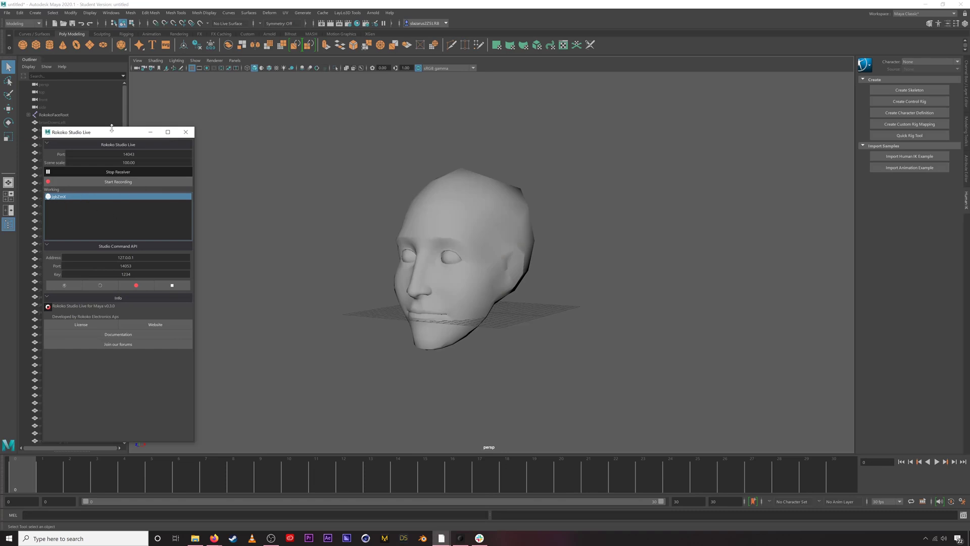
Back in Maya, select the head mesh, map the face stream to it, and automap the weights.
{"action": "left_click_drag", "start_coordinate": [108, 136], "coordinate": [113, 119]}
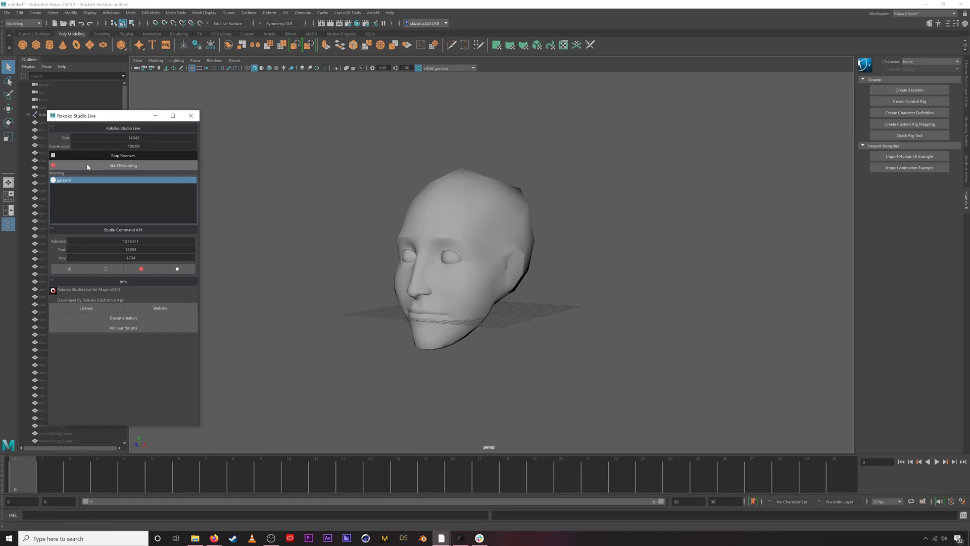
{"action": "right_click", "coordinate": [69, 186]}
{"action": "left_click", "coordinate": [388, 143]}
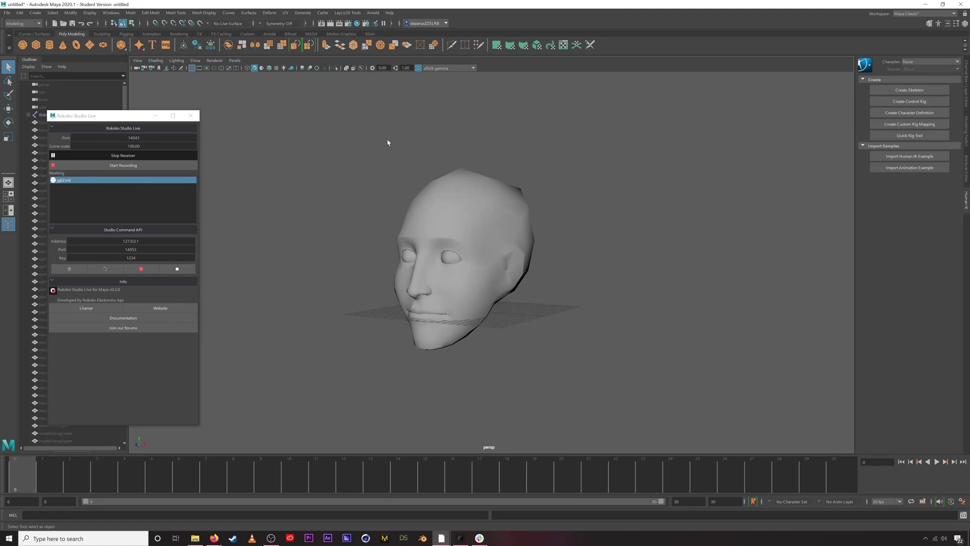
{"action": "left_click", "coordinate": [454, 217]}
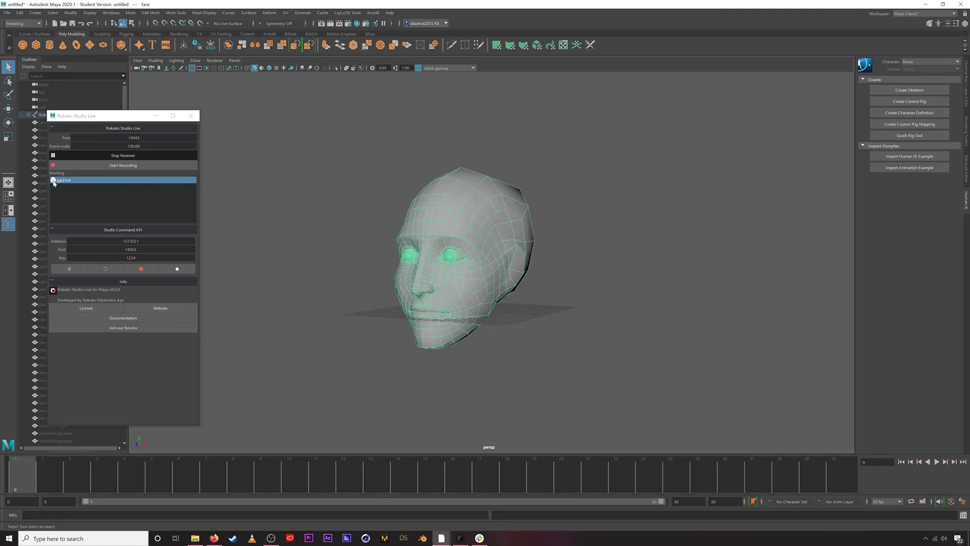
{"action": "right_click", "coordinate": [73, 183]}
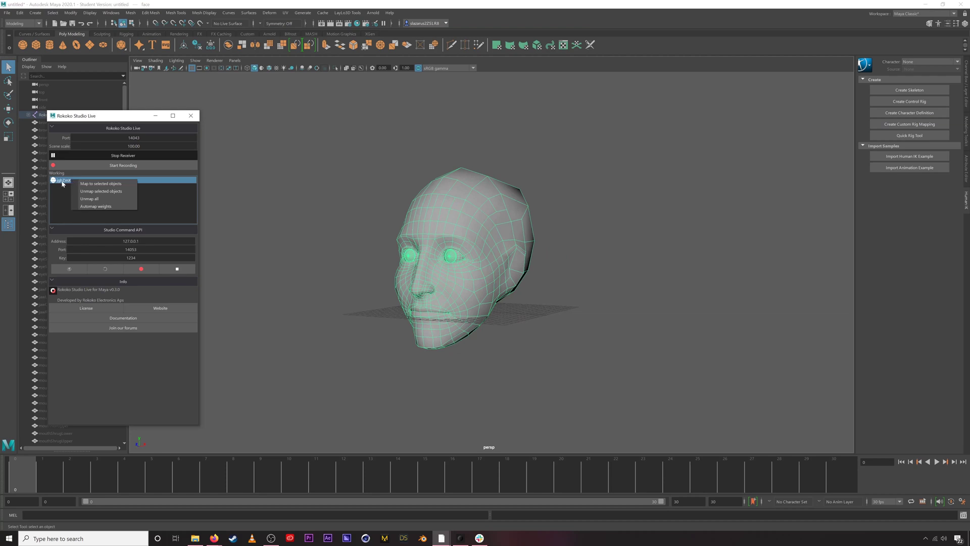
{"action": "left_click", "coordinate": [98, 184]}
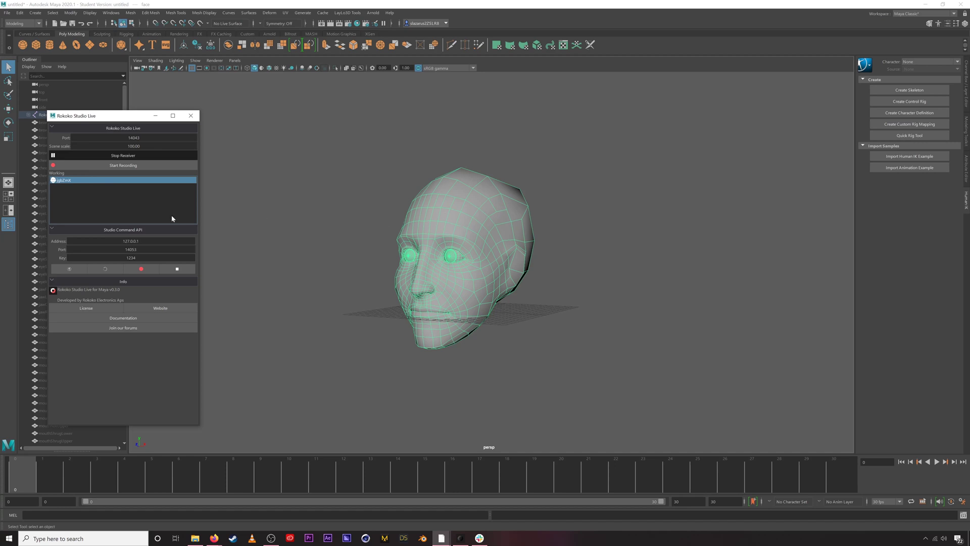
{"action": "right_click", "coordinate": [78, 183]}
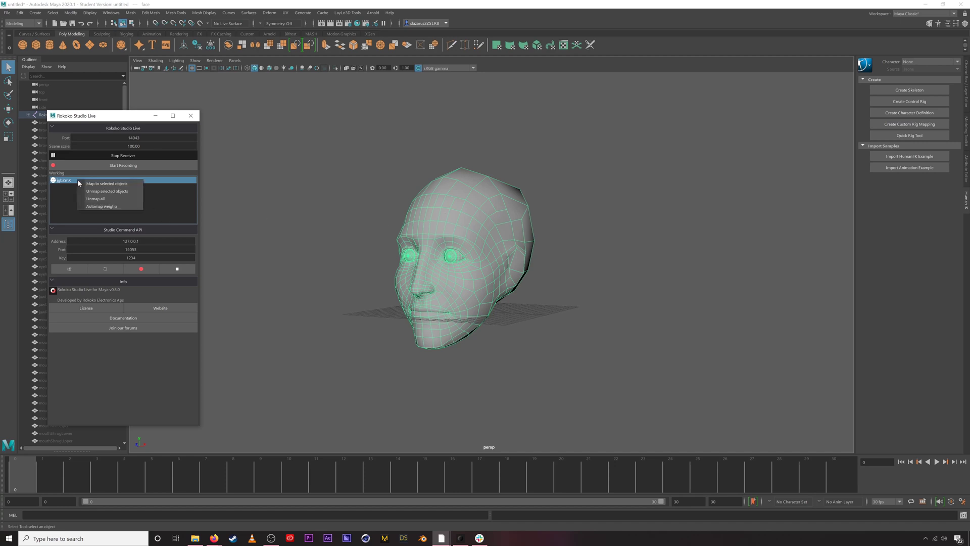
{"action": "left_click", "coordinate": [112, 207]}
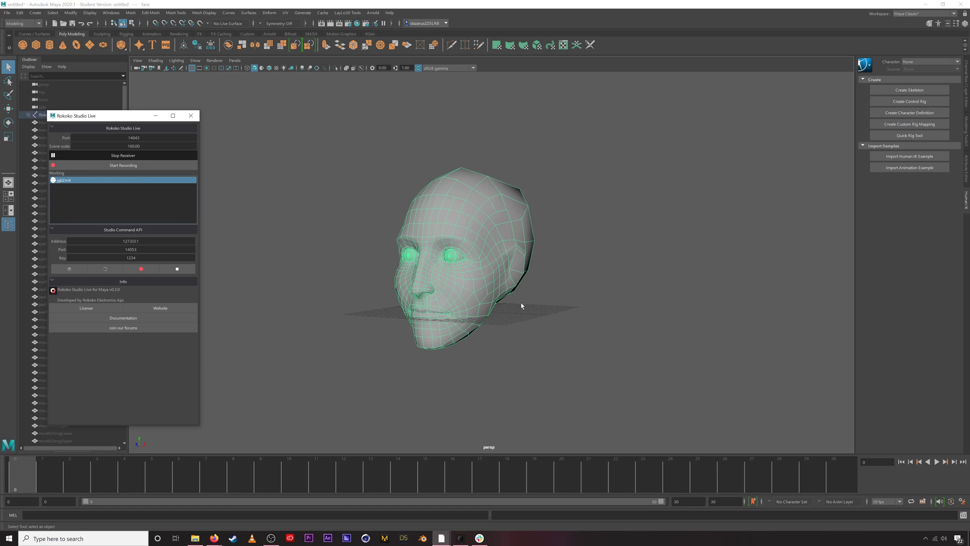
Deselect the head and compare its streamed facial animation with the take-2 playback in Rokoko Studio.
{"action": "left_click", "coordinate": [606, 310]}
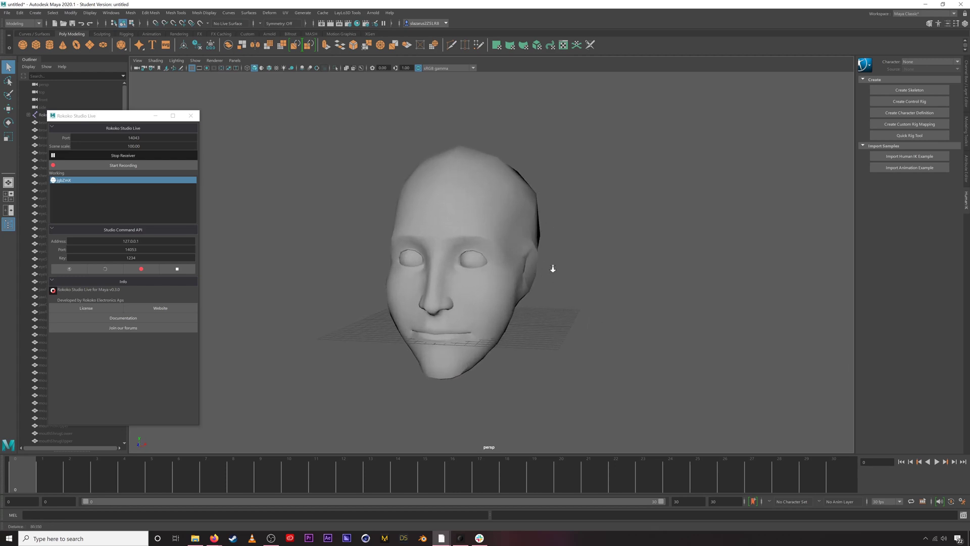
{"action": "mouse_move", "coordinate": [485, 283]}
{"action": "left_mouse_down", "text": "alt"}
{"action": "mouse_move", "coordinate": [504, 286]}
{"action": "mouse_move", "coordinate": [480, 272]}
{"action": "left_mouse_up", "text": "alt"}
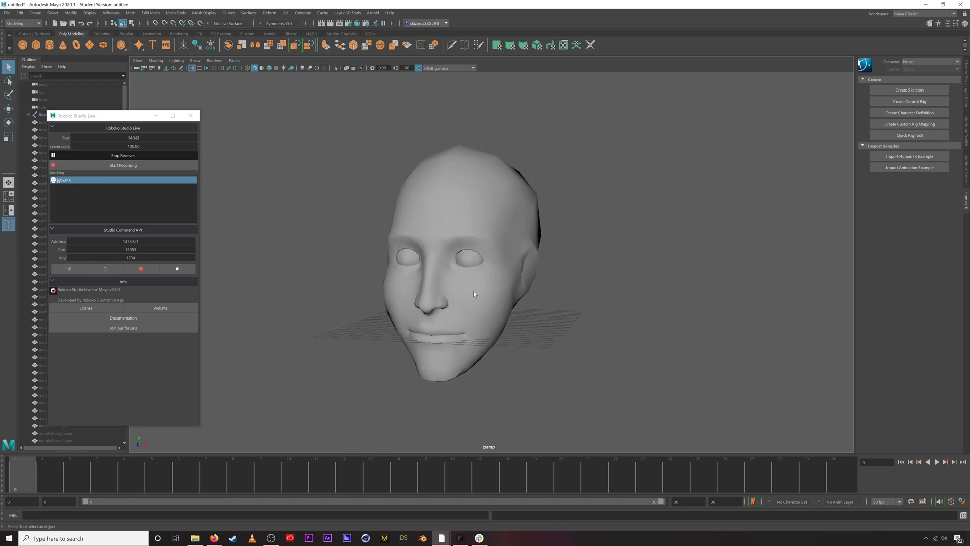
{"action": "key", "text": "alt+Tab"}
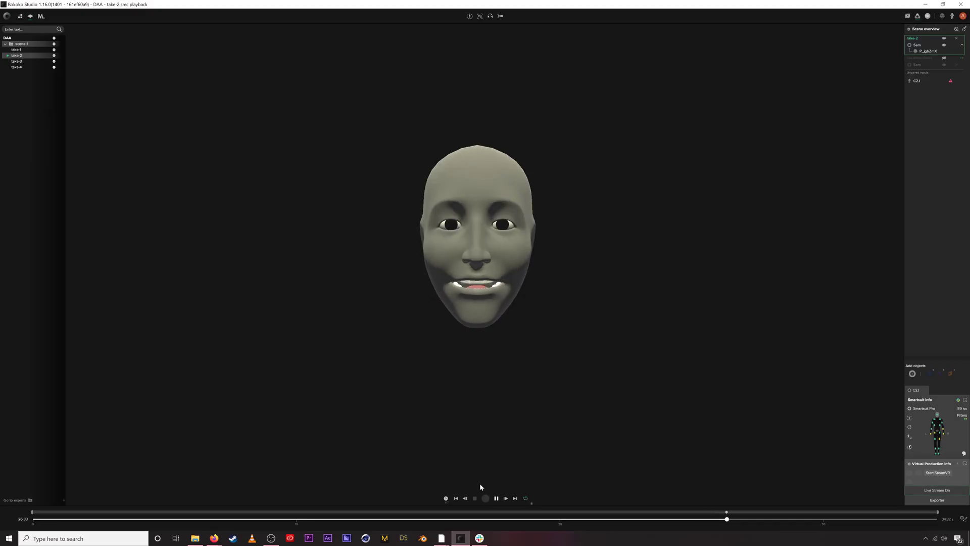
{"action": "left_click", "coordinate": [497, 499]}
{"action": "mouse_move", "coordinate": [458, 534]}
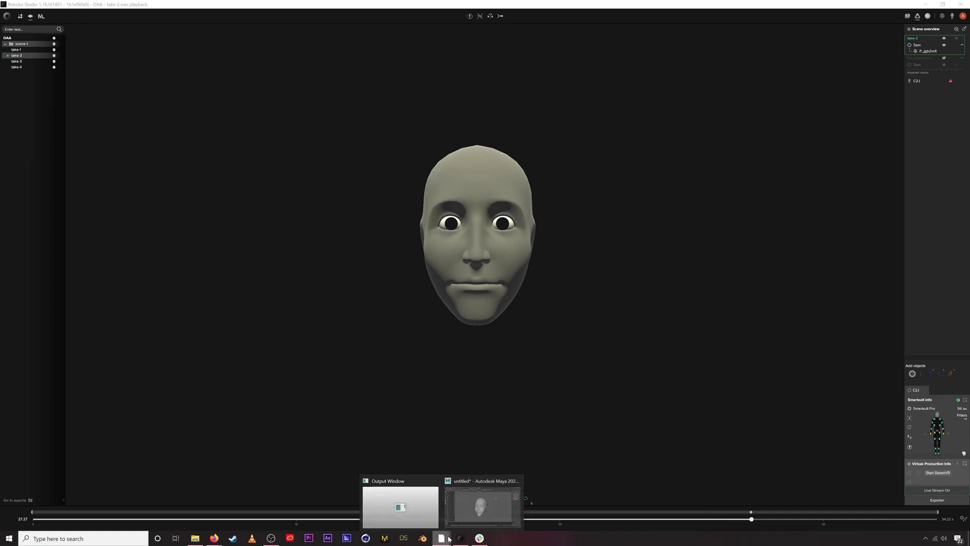
{"action": "left_click", "coordinate": [473, 508]}
{"action": "key", "text": "alt+Tab"}
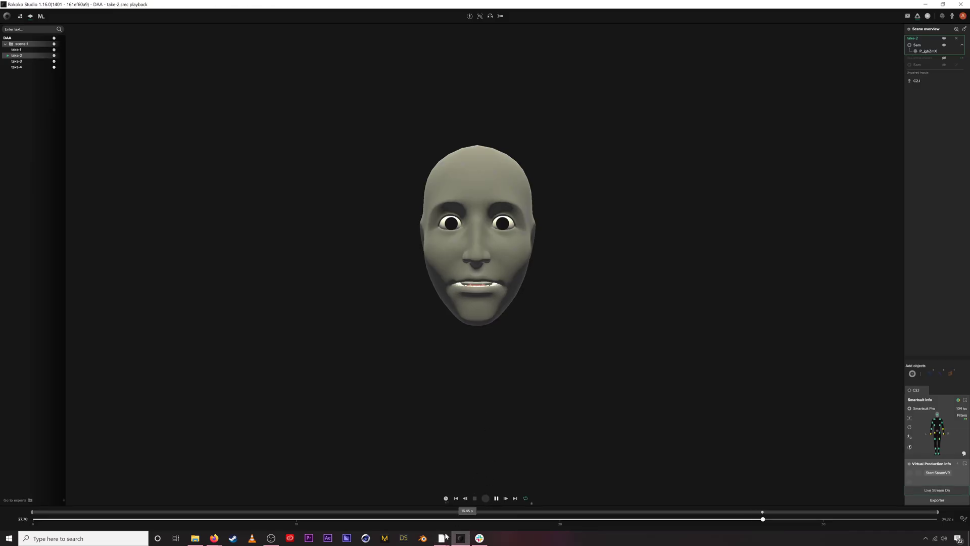
{"action": "mouse_move", "coordinate": [460, 537]}
{"action": "left_click", "coordinate": [472, 505]}
{"action": "mouse_move", "coordinate": [474, 331]}
{"action": "left_mouse_down", "text": "alt"}
{"action": "mouse_move", "coordinate": [451, 310]}
{"action": "mouse_move", "coordinate": [470, 308]}
{"action": "mouse_move", "coordinate": [455, 321]}
{"action": "mouse_move", "coordinate": [467, 313]}
{"action": "left_mouse_up", "text": "alt"}
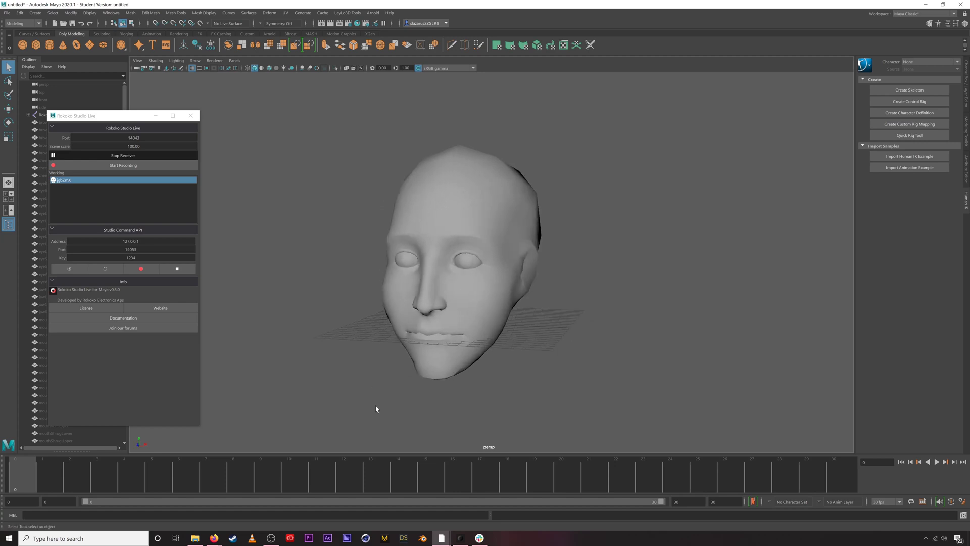
Automap the face stream's weights again, then move the plugin window clear of the Outliner and collapse its Info section.
{"action": "right_click", "coordinate": [93, 181]}
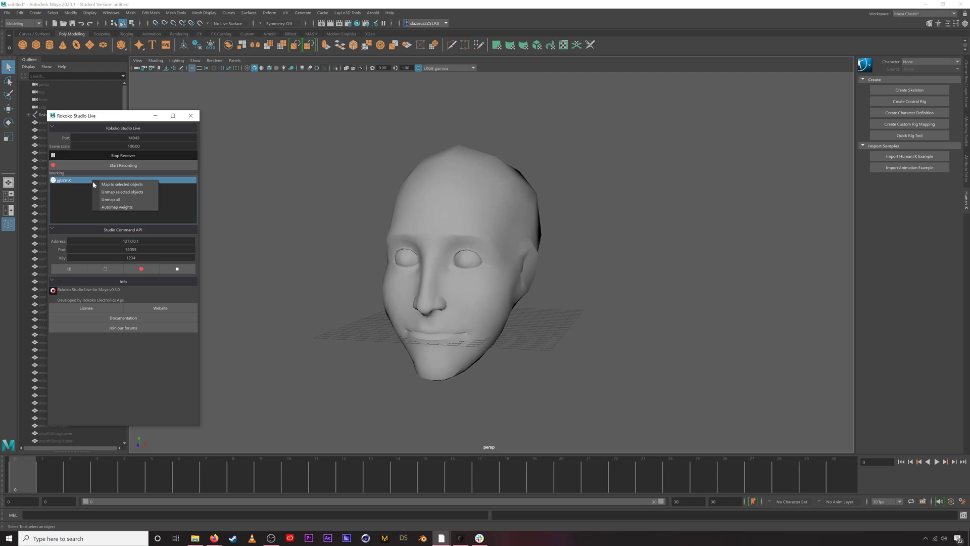
{"action": "left_click", "coordinate": [112, 207]}
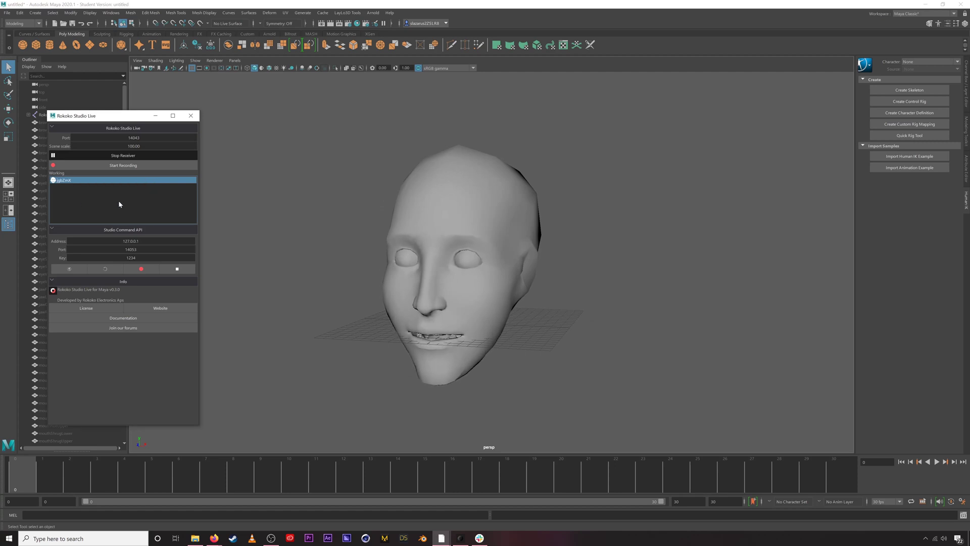
{"action": "left_click_drag", "start_coordinate": [125, 118], "coordinate": [163, 103]}
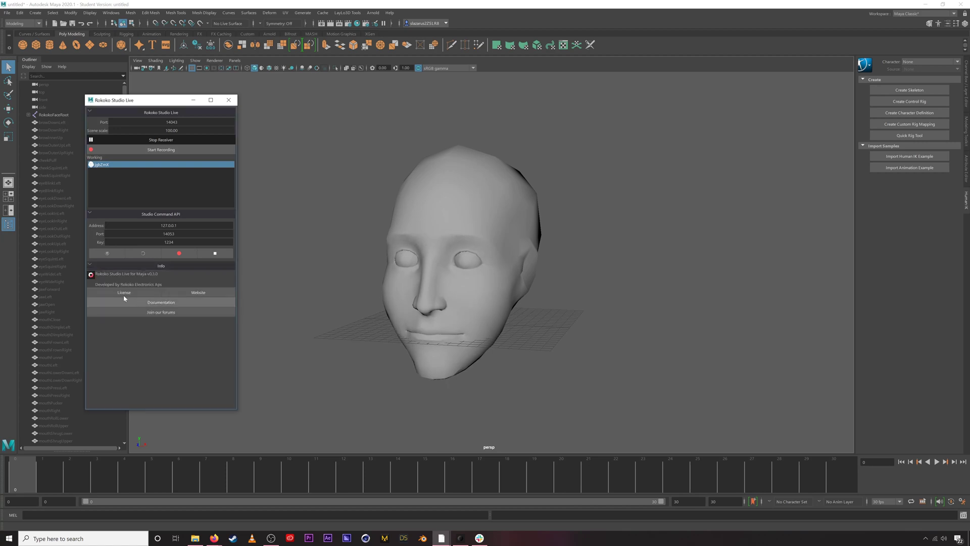
{"action": "left_click", "coordinate": [147, 266]}
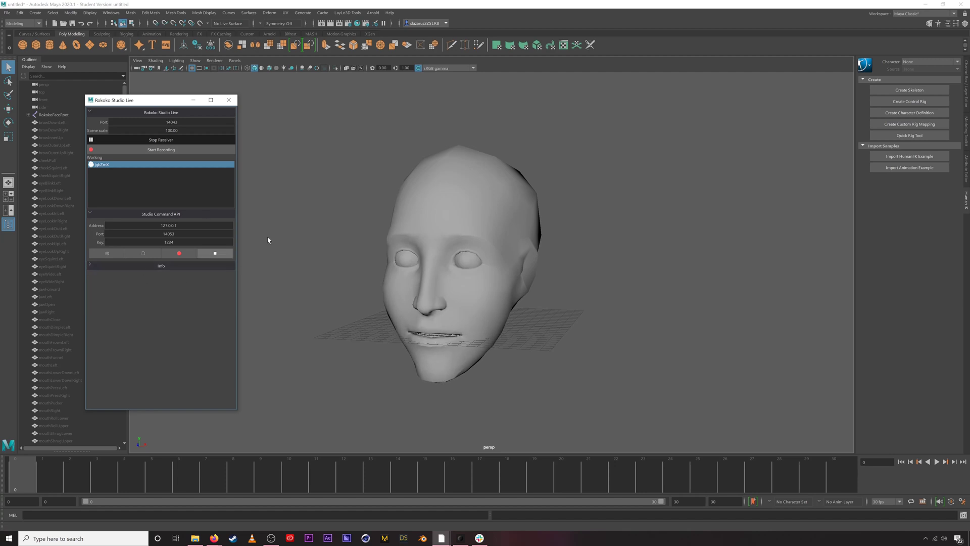
Stop and restart the plugin's receiver, and examine the streamed expressions on the head from several angles.
{"action": "left_click", "coordinate": [103, 140]}
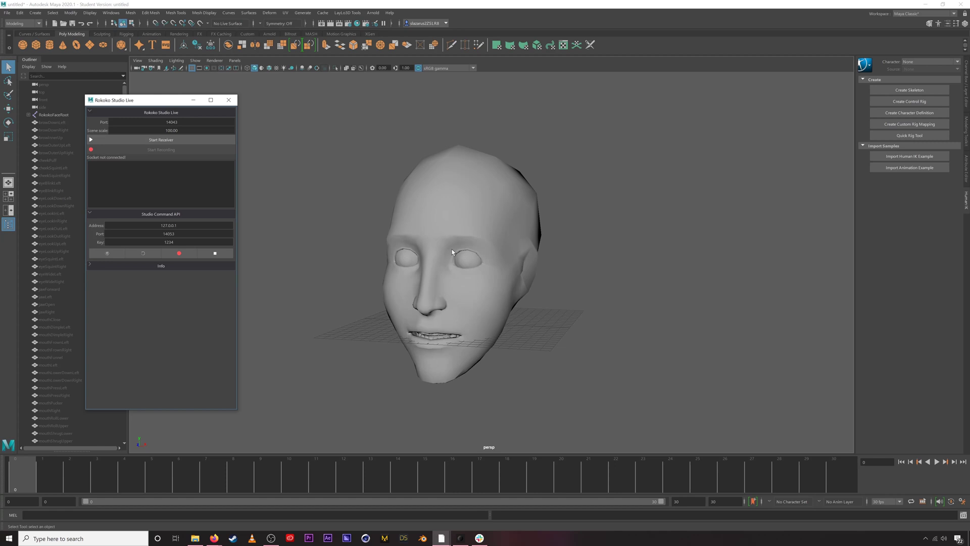
{"action": "left_click", "coordinate": [152, 140]}
{"action": "mouse_move", "coordinate": [444, 275]}
{"action": "left_mouse_down", "text": "alt"}
{"action": "mouse_move", "coordinate": [468, 277]}
{"action": "mouse_move", "coordinate": [458, 281]}
{"action": "left_mouse_up", "text": "alt"}
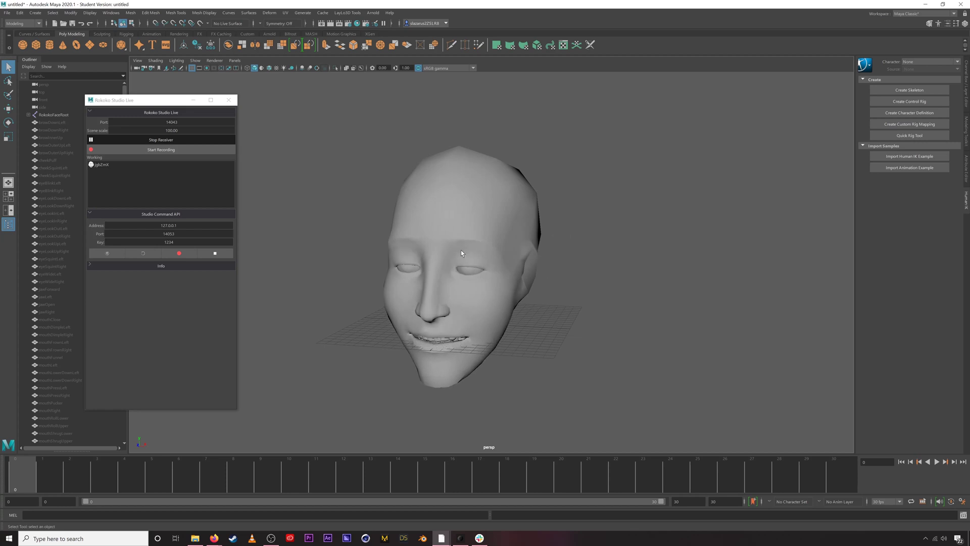
{"action": "left_click_drag", "start_coordinate": [478, 343], "coordinate": [484, 317], "text": "alt"}
{"action": "scroll", "coordinate": [489, 346], "scroll_direction": "down", "scroll_amount": 3}
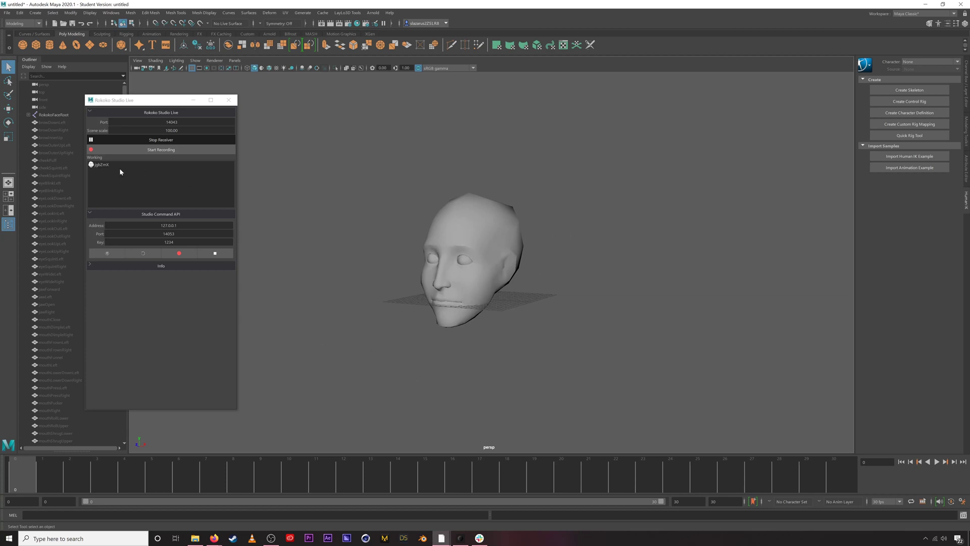
Select the face stream again, reposition the plugin window, and open the Scene scale value for editing.
{"action": "left_click", "coordinate": [100, 166]}
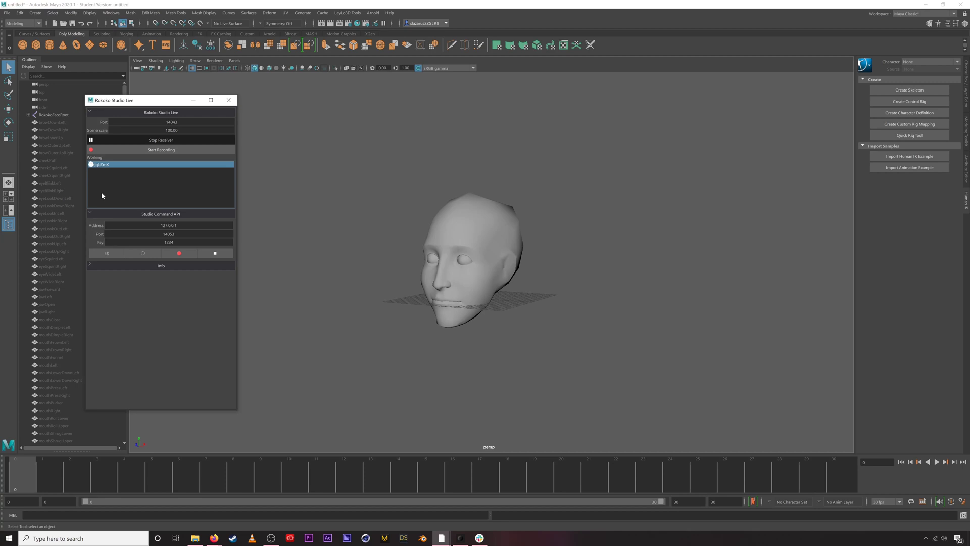
{"action": "left_click", "coordinate": [415, 237]}
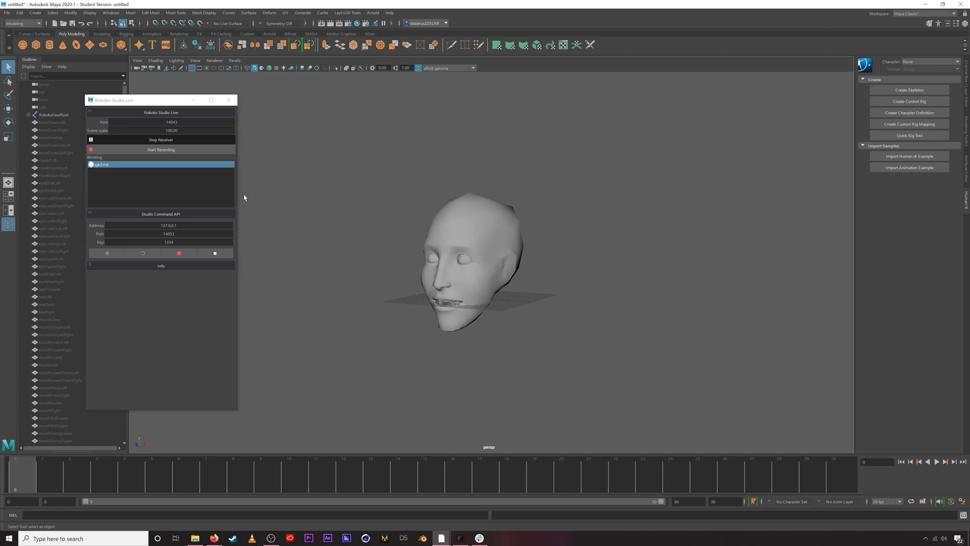
{"action": "left_click", "coordinate": [162, 101]}
{"action": "mouse_move", "coordinate": [133, 102]}
{"action": "left_mouse_down"}
{"action": "mouse_move", "coordinate": [117, 97]}
{"action": "mouse_move", "coordinate": [124, 93]}
{"action": "left_mouse_up"}
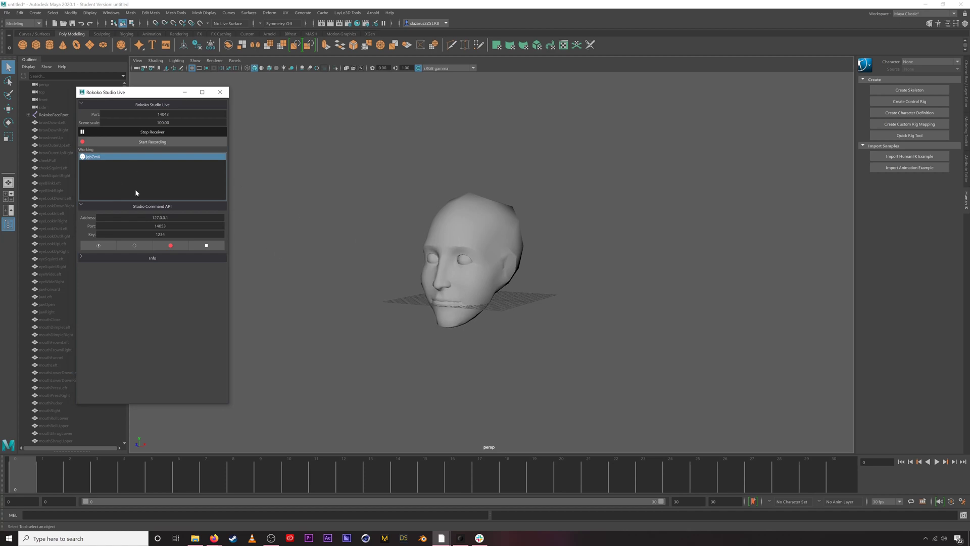
{"action": "double_click", "coordinate": [163, 122]}
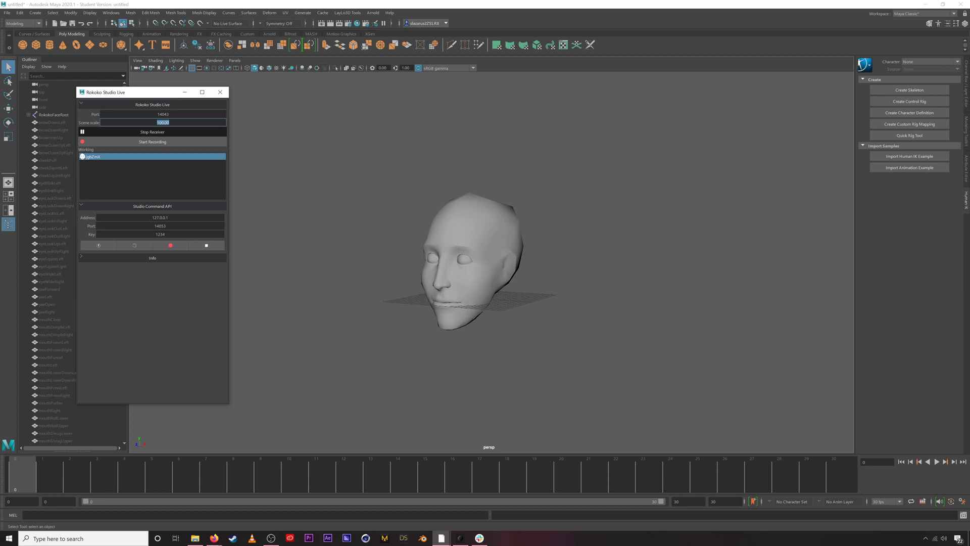
{"action": "left_click_drag", "start_coordinate": [134, 92], "coordinate": [124, 79]}
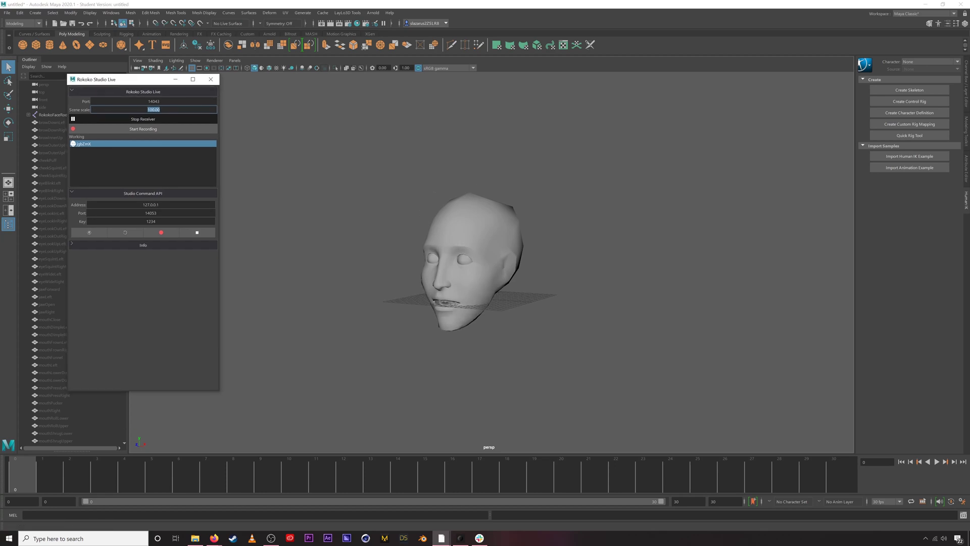
{"action": "left_click", "coordinate": [154, 110]}
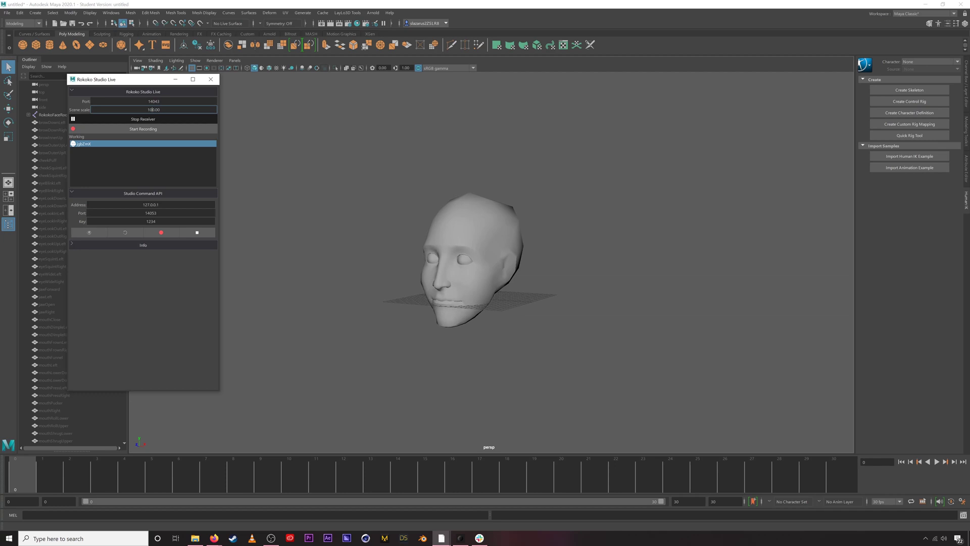
{"action": "double_click", "coordinate": [147, 110]}
{"action": "left_click", "coordinate": [124, 166]}
{"action": "double_click", "coordinate": [167, 110]}
{"action": "left_click", "coordinate": [450, 150]}
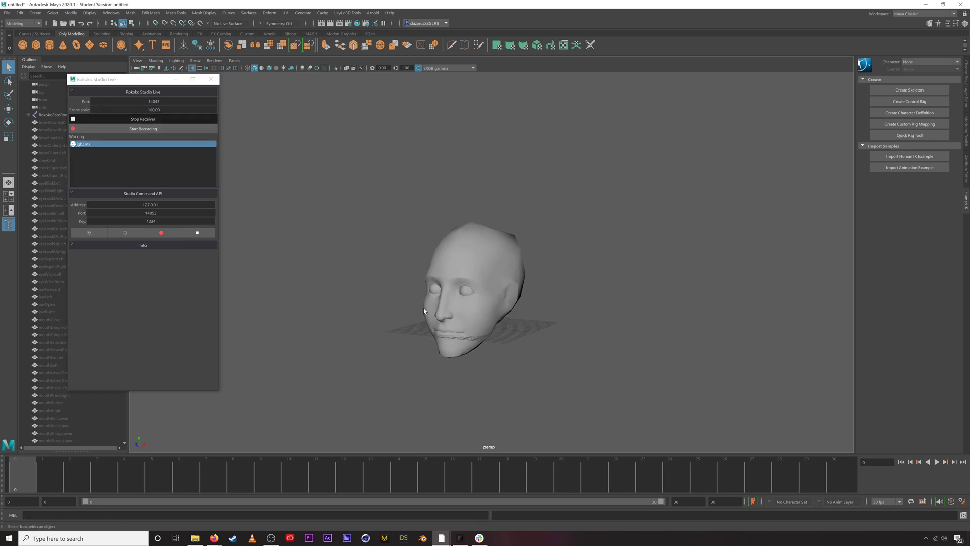
Examine the streamed facial animation on the head model up close, from the front and around to its side profile.
{"action": "mouse_move", "coordinate": [467, 305]}
{"action": "left_mouse_down", "text": "alt"}
{"action": "mouse_move", "coordinate": [426, 296]}
{"action": "mouse_move", "coordinate": [473, 306]}
{"action": "left_mouse_up", "text": "alt"}
{"action": "right_click_drag", "start_coordinate": [472, 306], "coordinate": [596, 282], "text": "alt"}
{"action": "left_click_drag", "start_coordinate": [460, 278], "coordinate": [460, 289], "text": "alt"}
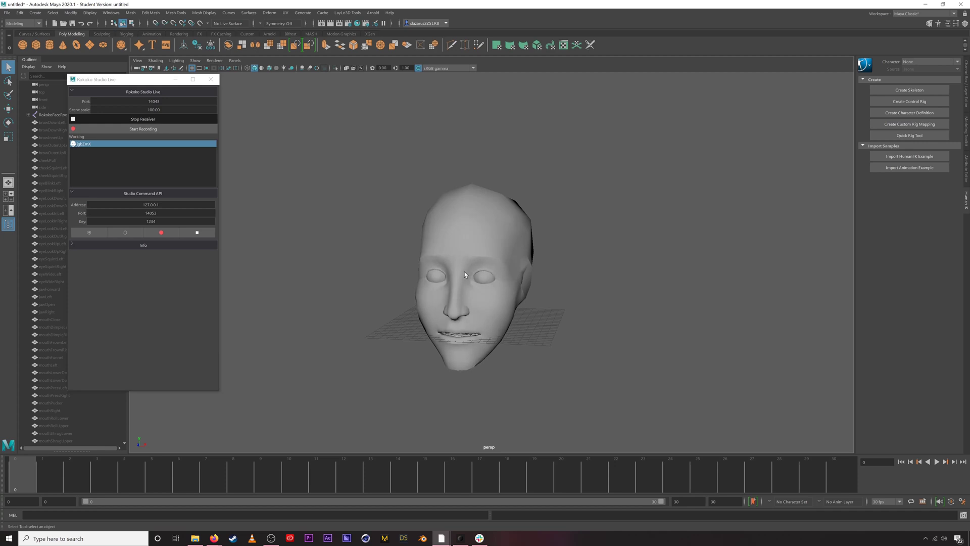
{"action": "middle_click_drag", "start_coordinate": [462, 279], "coordinate": [456, 268], "text": "alt"}
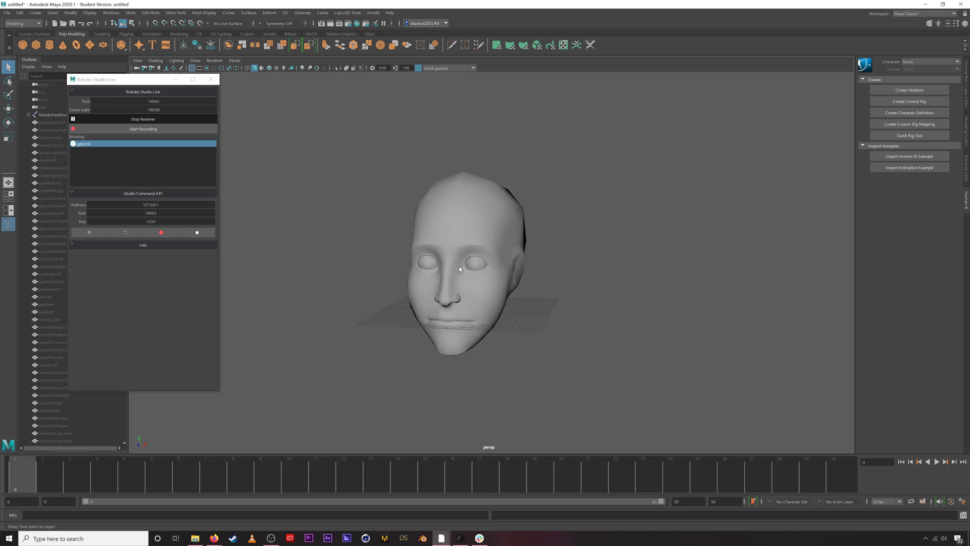
{"action": "mouse_move", "coordinate": [447, 266]}
{"action": "left_mouse_down", "text": "alt"}
{"action": "mouse_move", "coordinate": [465, 269]}
{"action": "mouse_move", "coordinate": [368, 268]}
{"action": "mouse_move", "coordinate": [429, 279]}
{"action": "mouse_move", "coordinate": [485, 266]}
{"action": "mouse_move", "coordinate": [605, 269]}
{"action": "mouse_move", "coordinate": [498, 255]}
{"action": "mouse_move", "coordinate": [495, 268]}
{"action": "mouse_move", "coordinate": [353, 266]}
{"action": "mouse_move", "coordinate": [511, 267]}
{"action": "mouse_move", "coordinate": [427, 263]}
{"action": "mouse_move", "coordinate": [460, 263]}
{"action": "mouse_move", "coordinate": [440, 262]}
{"action": "left_mouse_up", "text": "alt"}
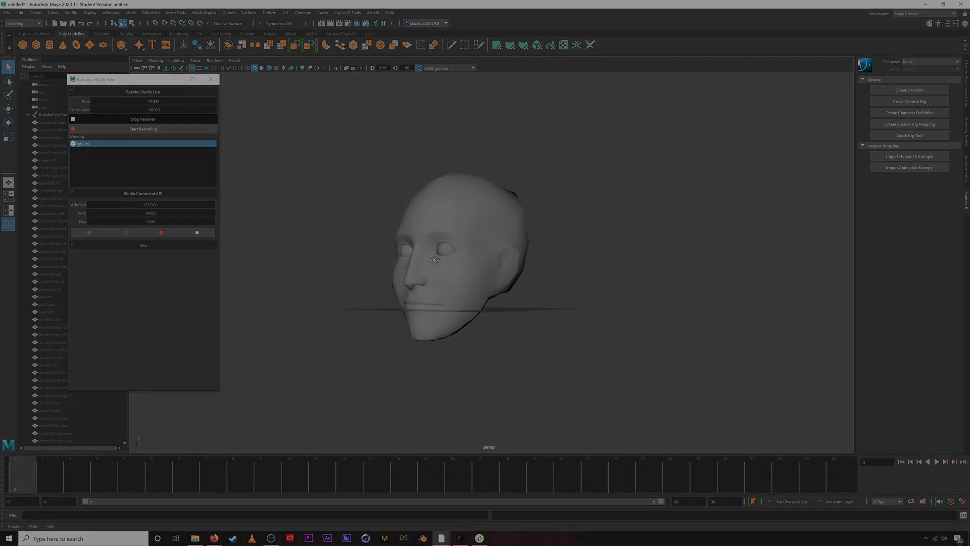
{"action": "left_click_drag", "start_coordinate": [434, 261], "coordinate": [425, 259], "text": "alt"}
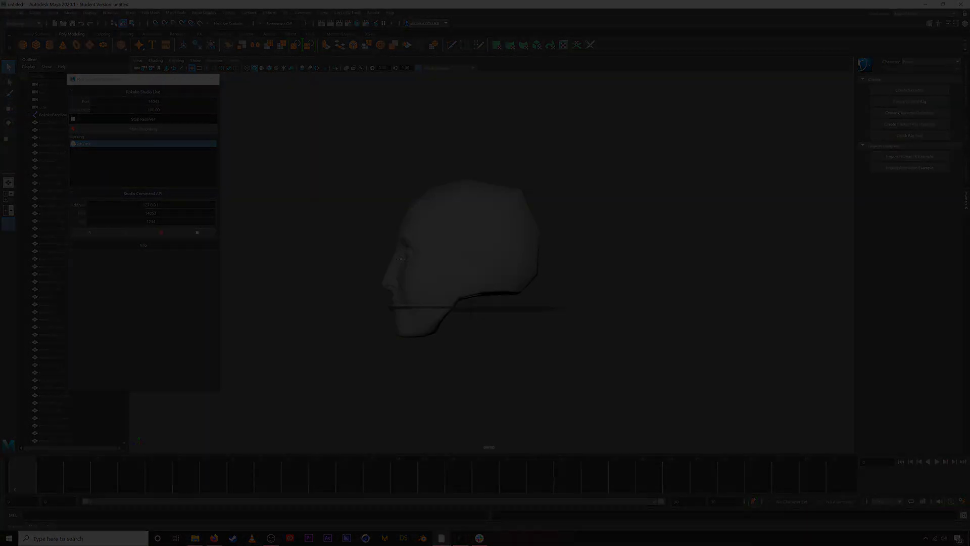